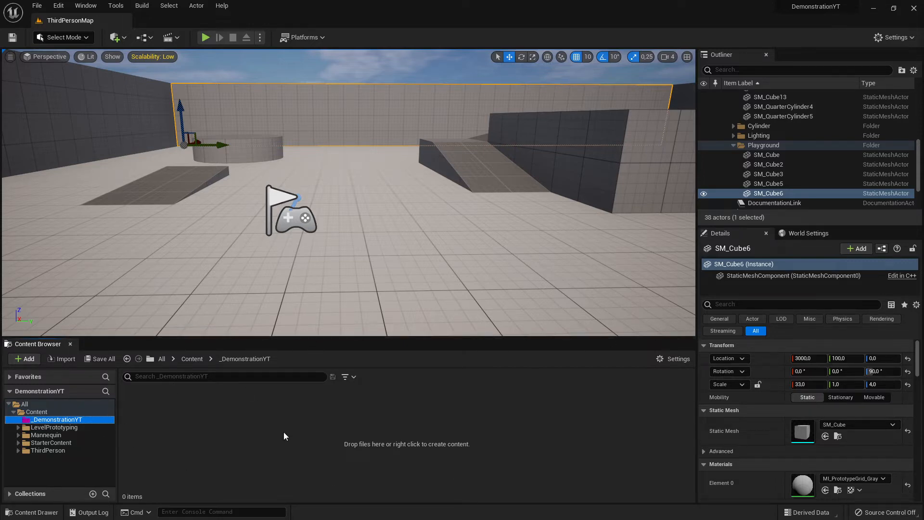
- Make the Content Browser slightly taller and select the _DemonstrationYT folder
drag(358, 337, 279, 331)
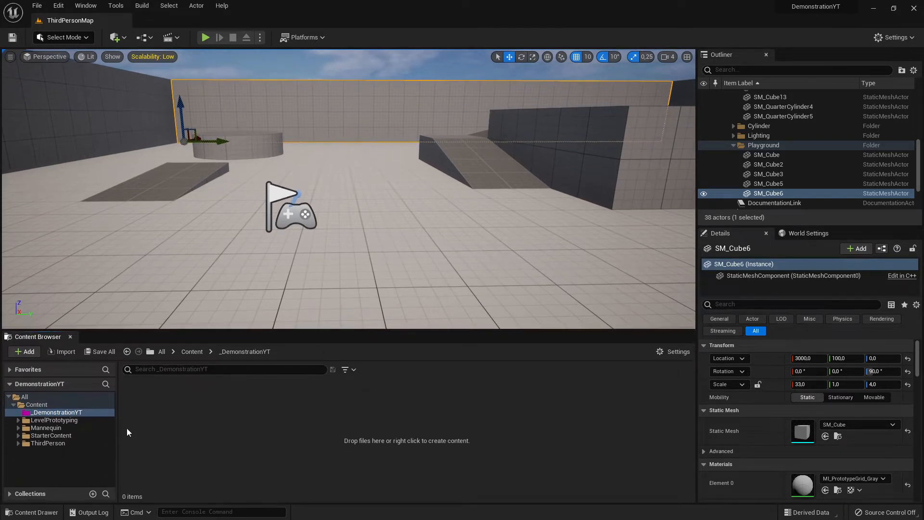
click(68, 413)
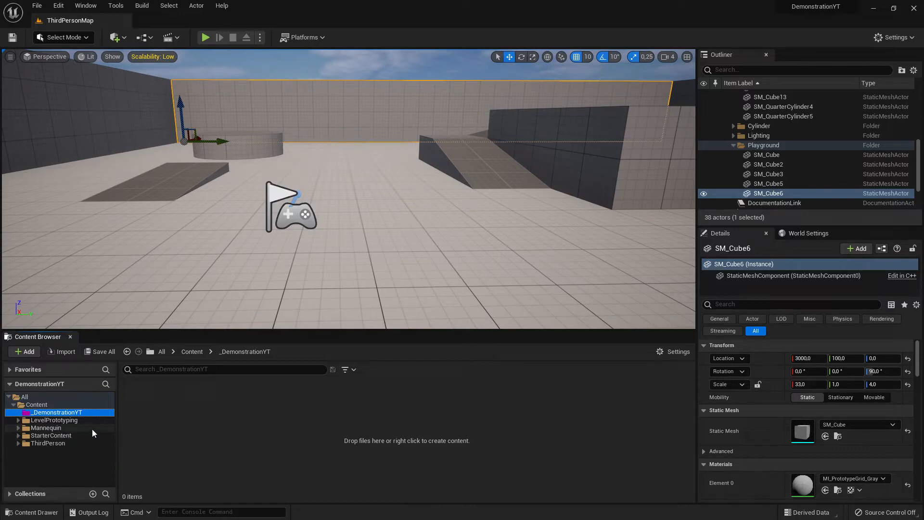
- Play-test ThirdPersonMap by running the mannequin character around the level, and end the play session
click(204, 37)
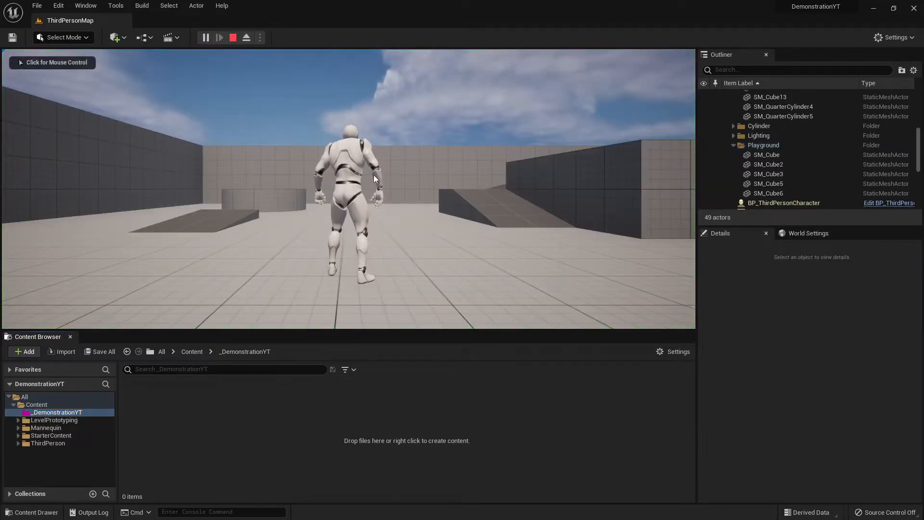
click(373, 175)
key(w)
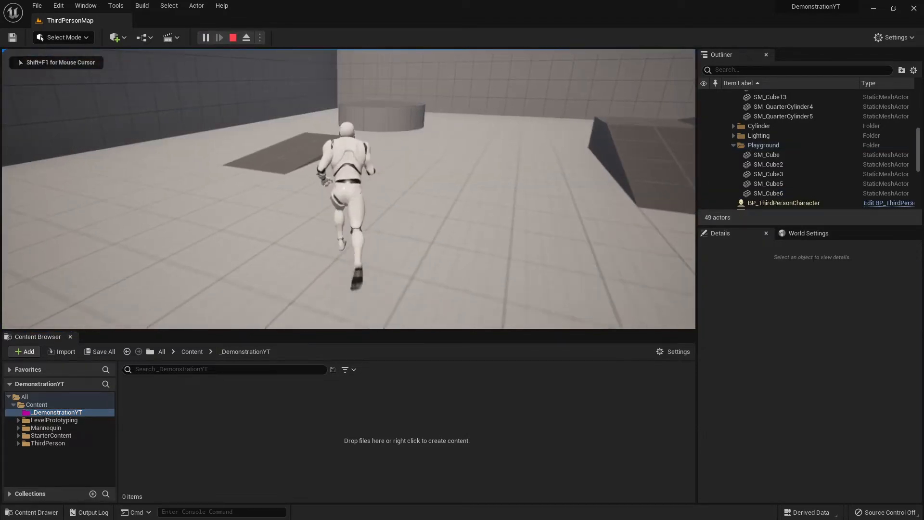
key(d)
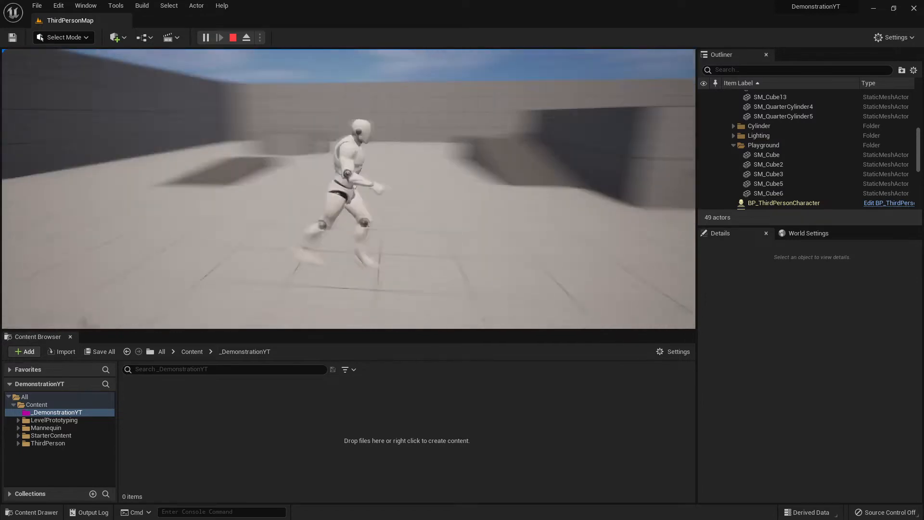
key(a)
key(w)
key(d)
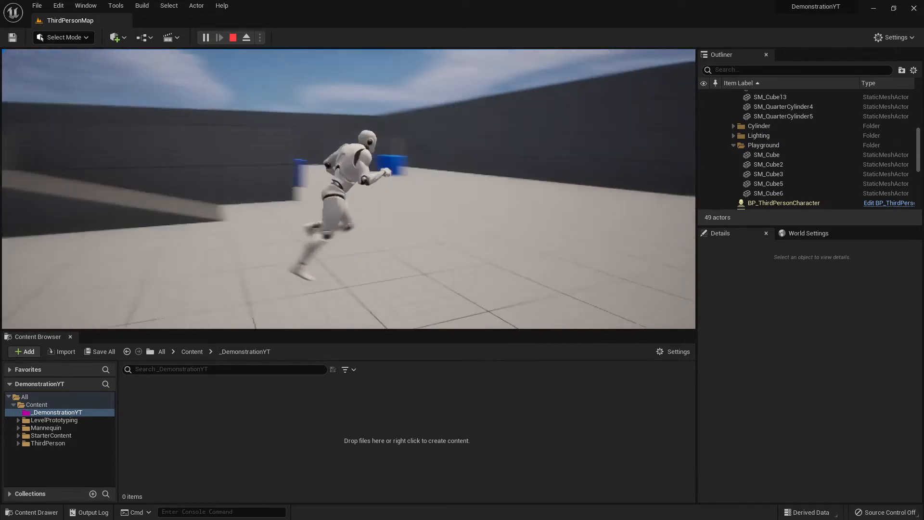
key(a)
key(w)
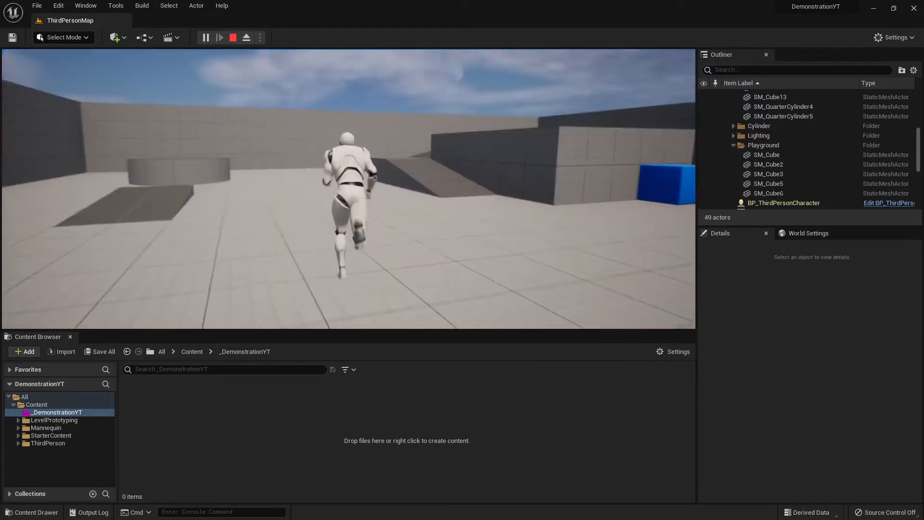
key(Escape)
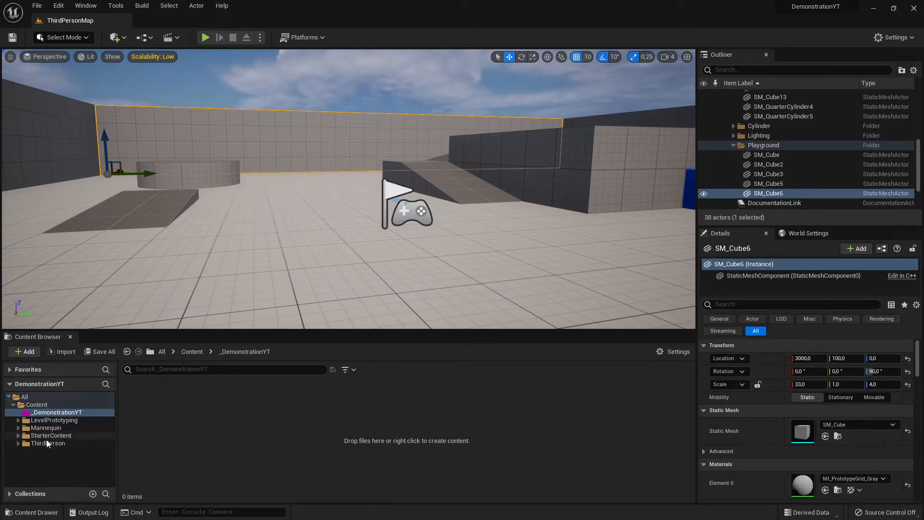
click(71, 413)
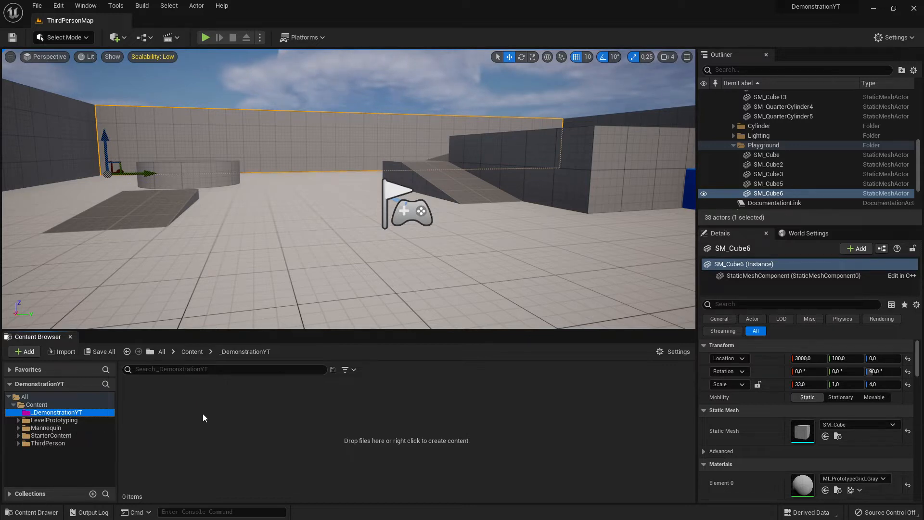
right_click(177, 408)
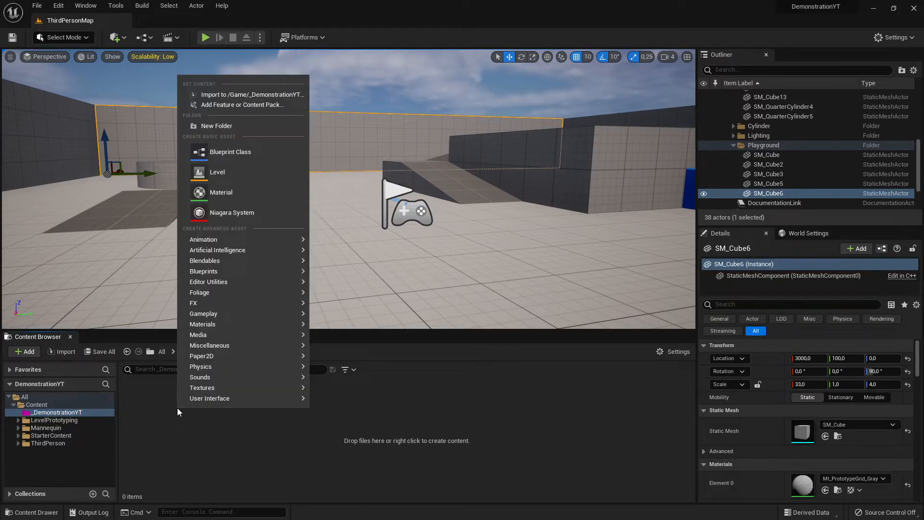
click(193, 441)
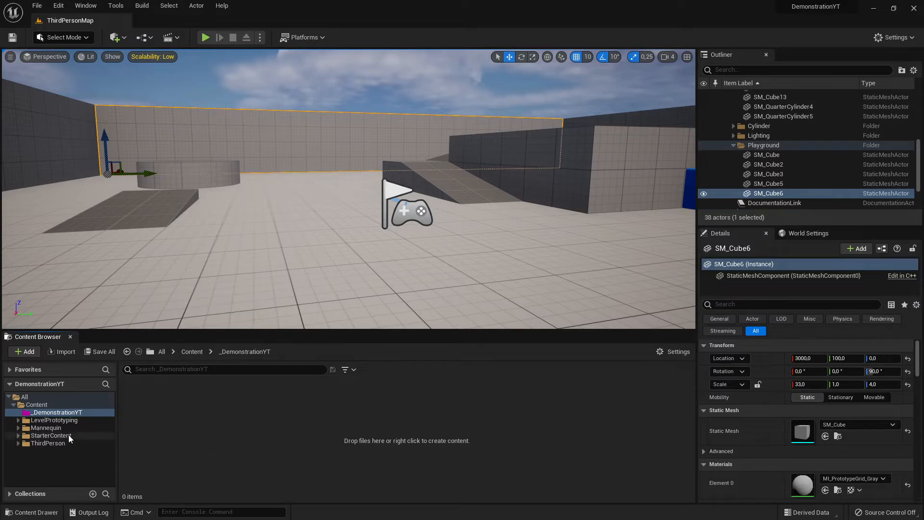
- Look through the Mannequin folder's Animations and Character subfolders, including Materials, MaterialLayers, Mesh and Textures, and collapse the folder
click(39, 428)
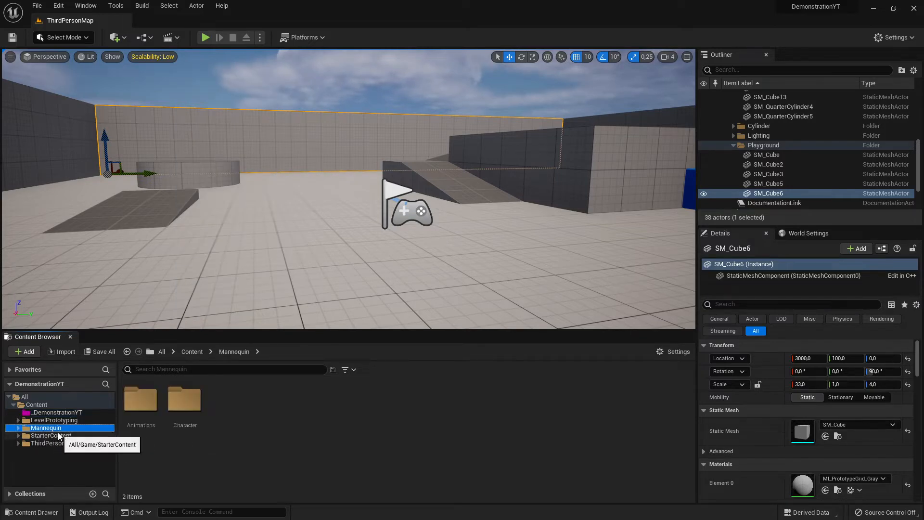
double_click(135, 409)
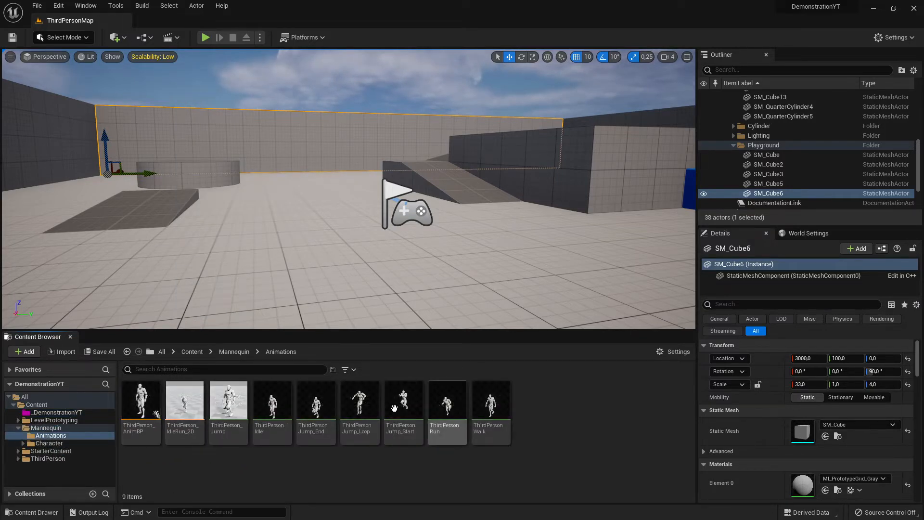
click(33, 429)
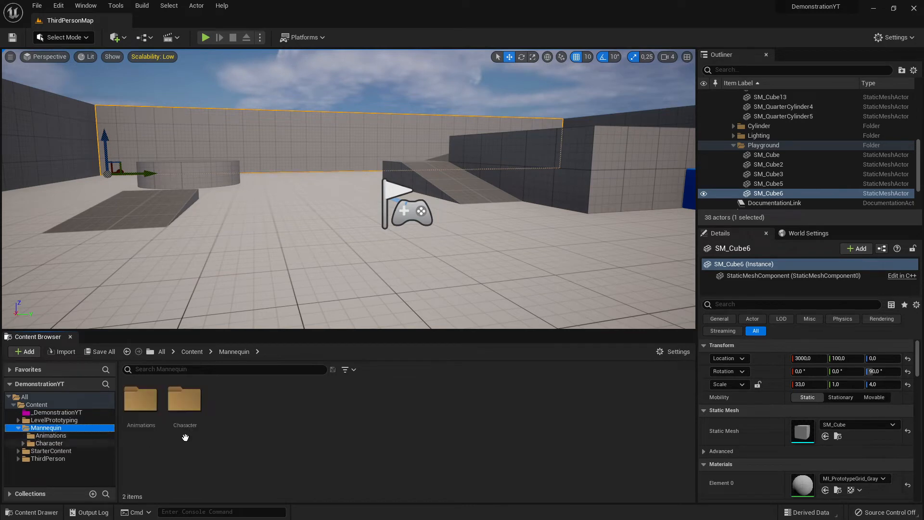
double_click(184, 402)
double_click(140, 407)
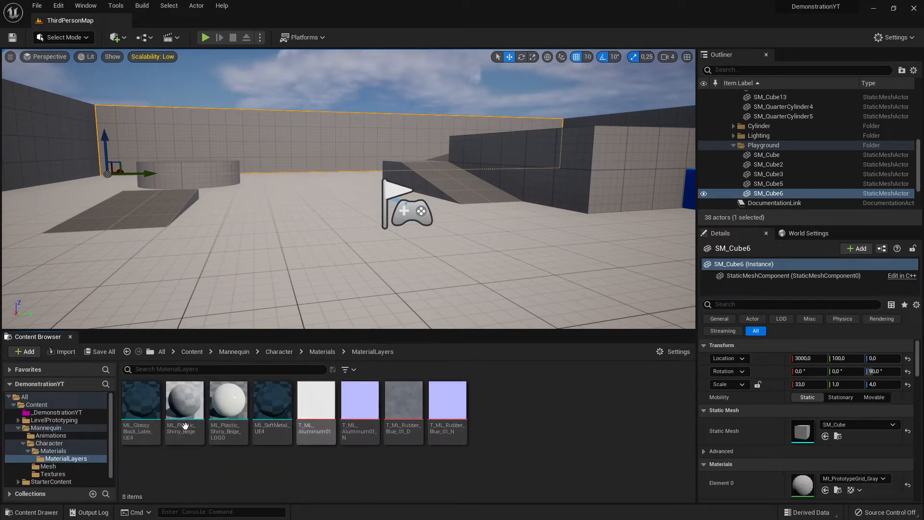
double_click(50, 452)
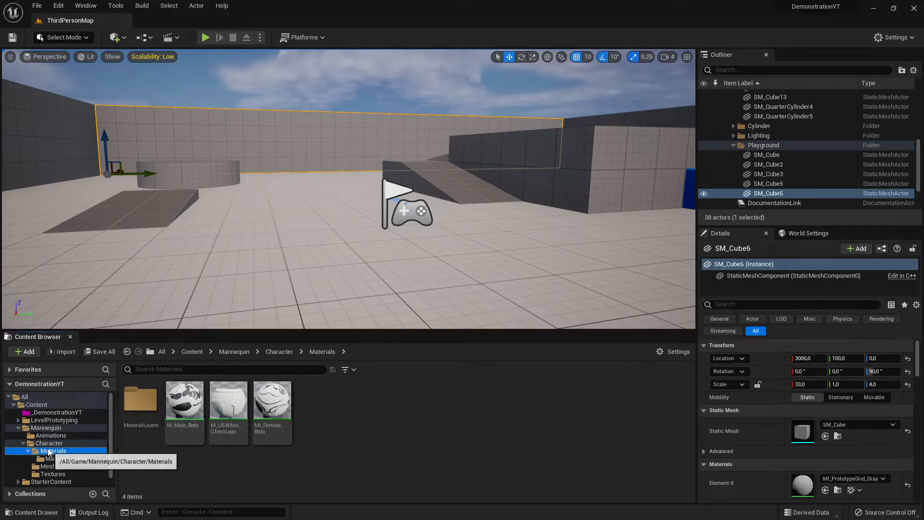
click(49, 442)
double_click(203, 433)
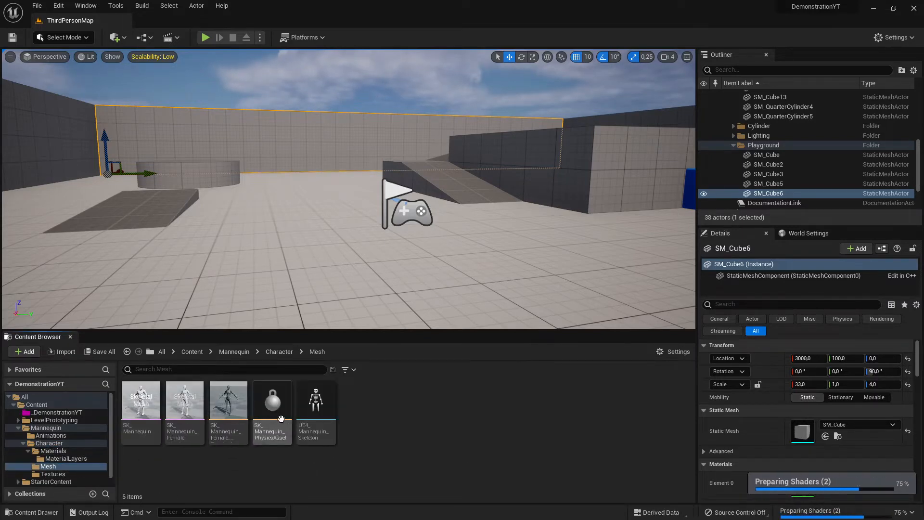
click(49, 443)
double_click(228, 399)
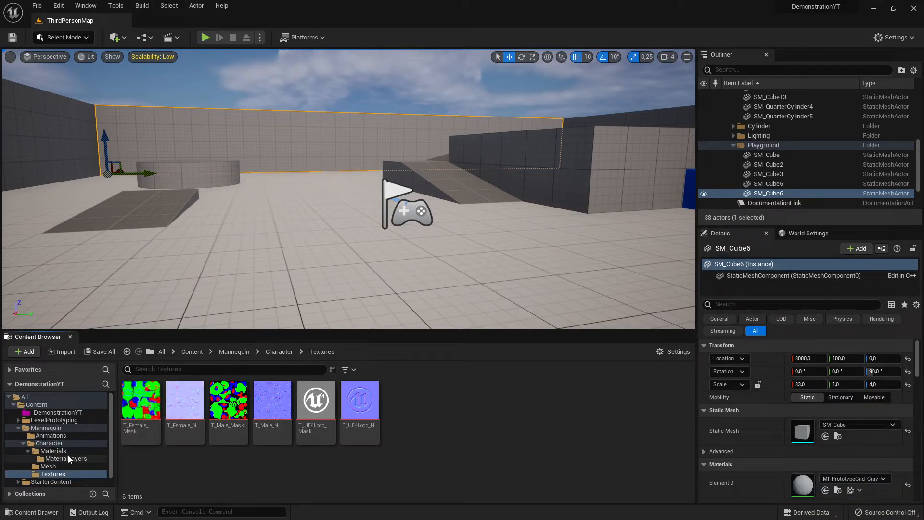
click(36, 443)
click(20, 429)
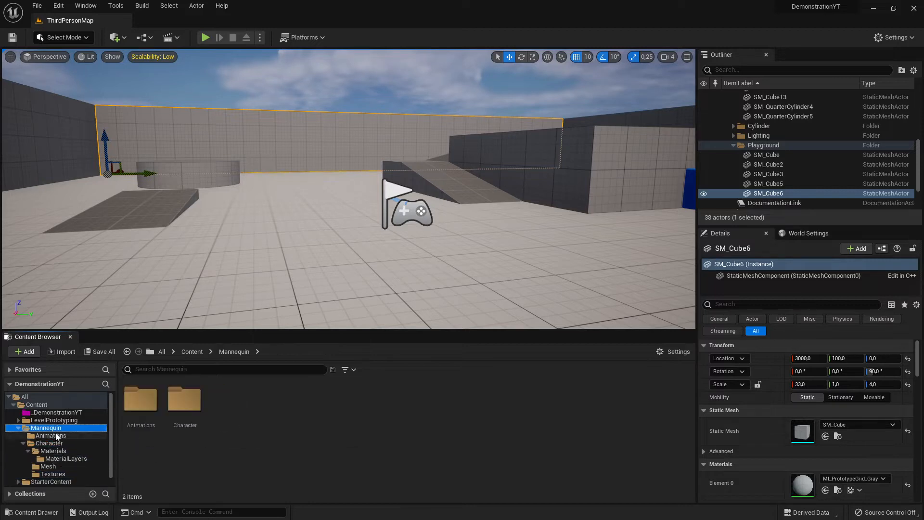
click(20, 429)
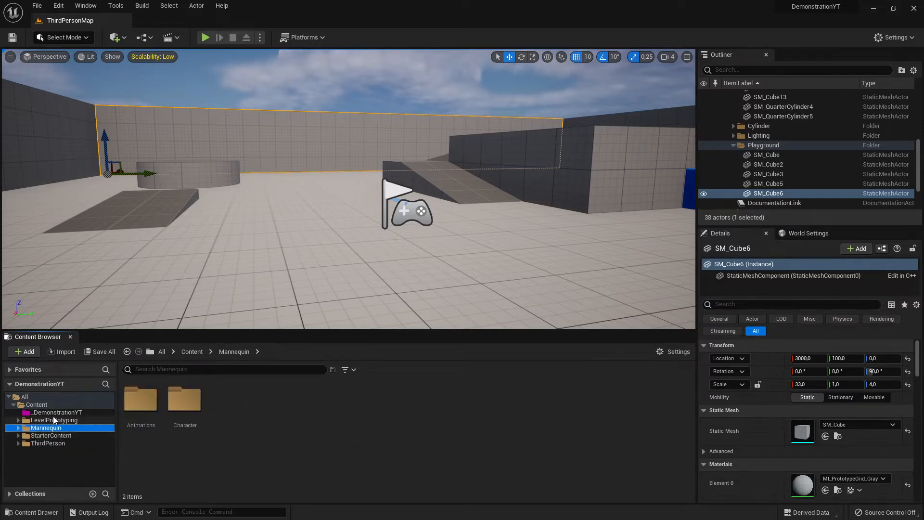
click(58, 413)
click(47, 430)
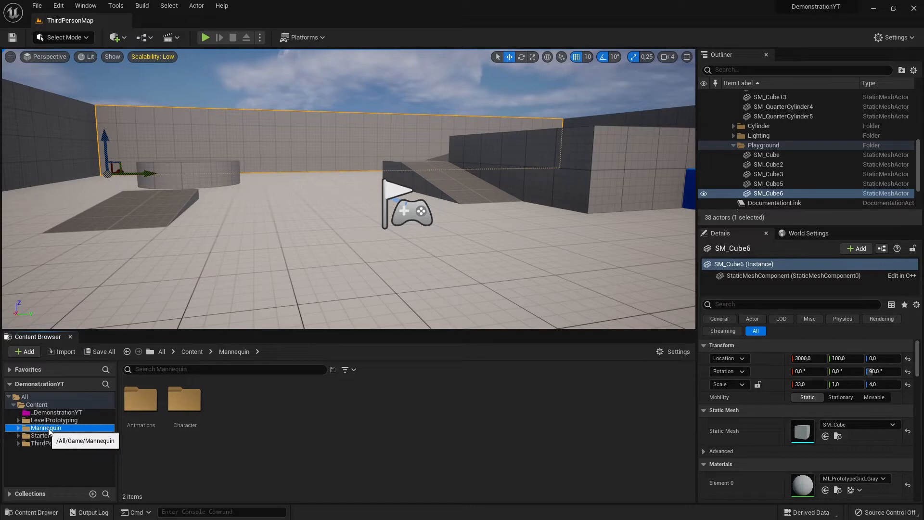
mouse_move(47, 430)
mouse_down()
mouse_move(52, 410)
mouse_move(49, 432)
mouse_up()
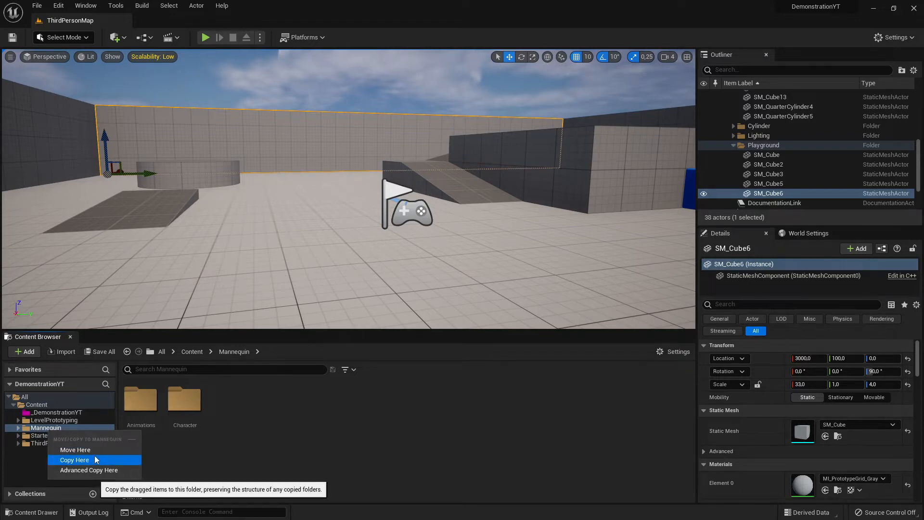
click(208, 443)
- Examine the _DemonstrationYT folder and the Mannequin folder's subfolders and animation assets, leaving Mannequin collapsed
click(60, 428)
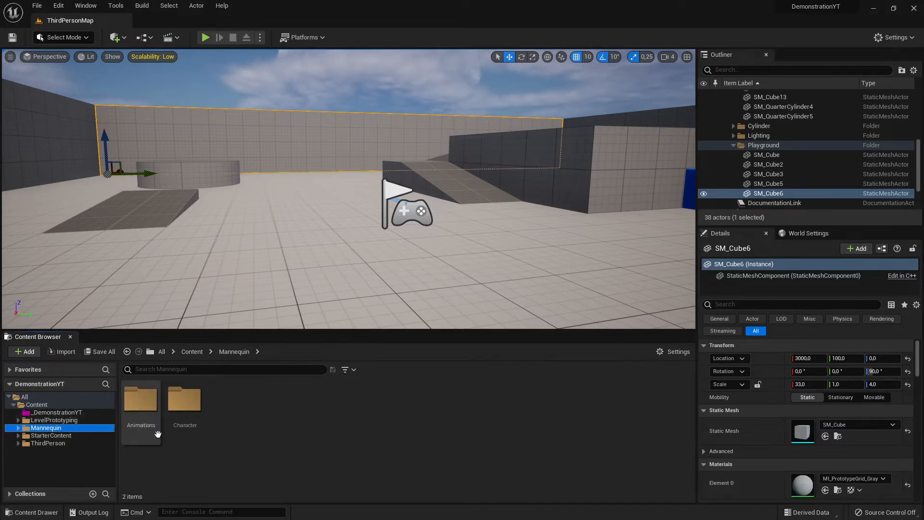
click(54, 413)
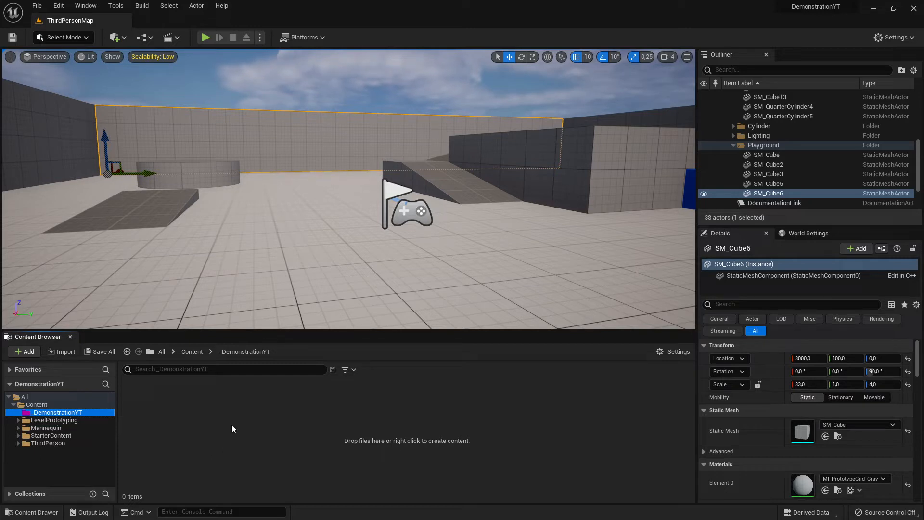
click(48, 428)
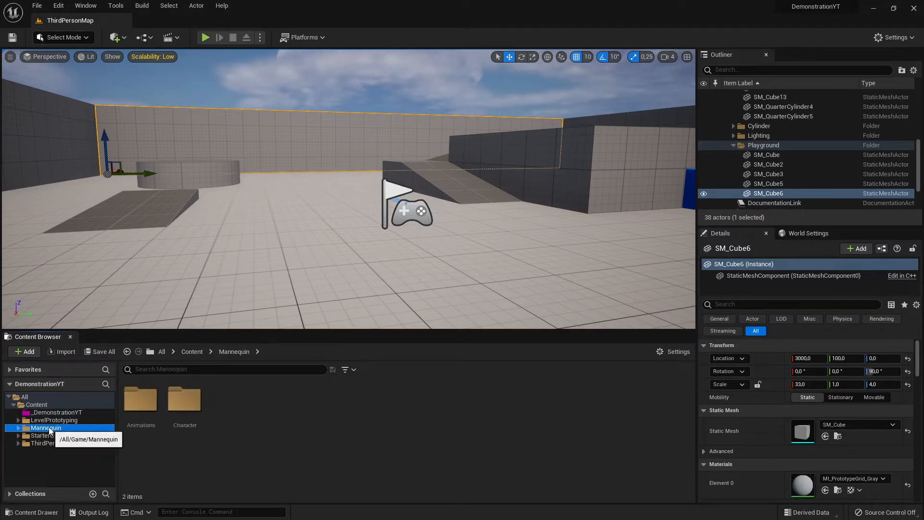
click(18, 428)
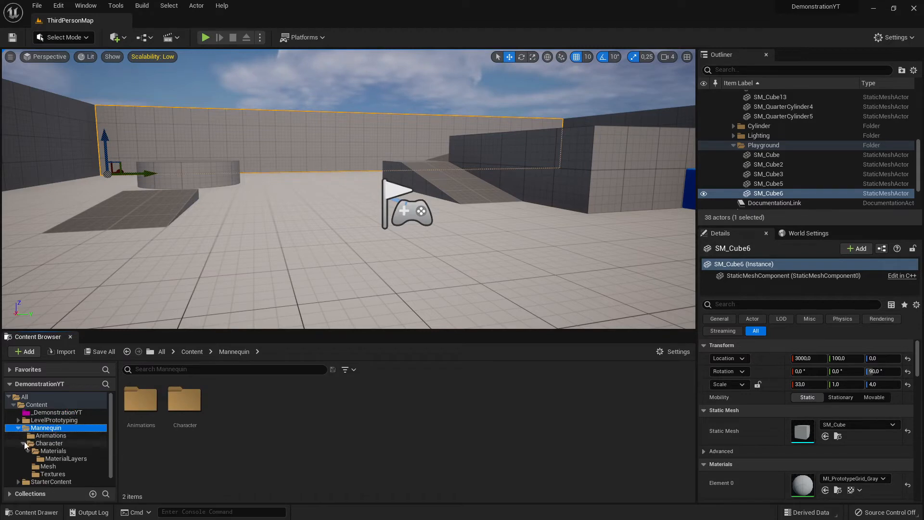
click(23, 443)
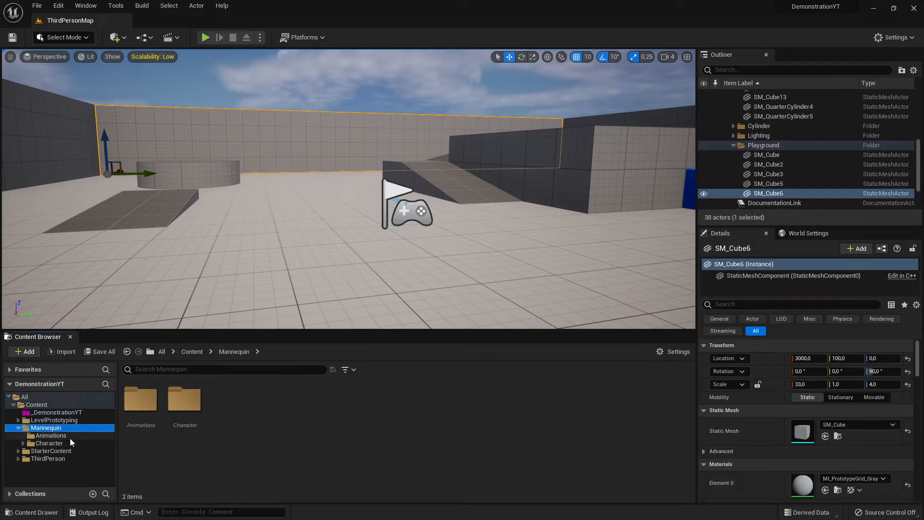
click(70, 437)
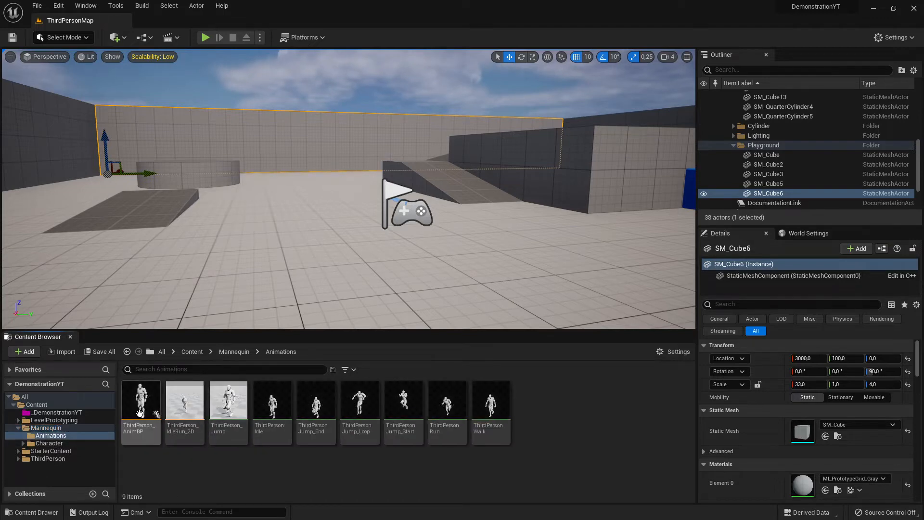
click(36, 428)
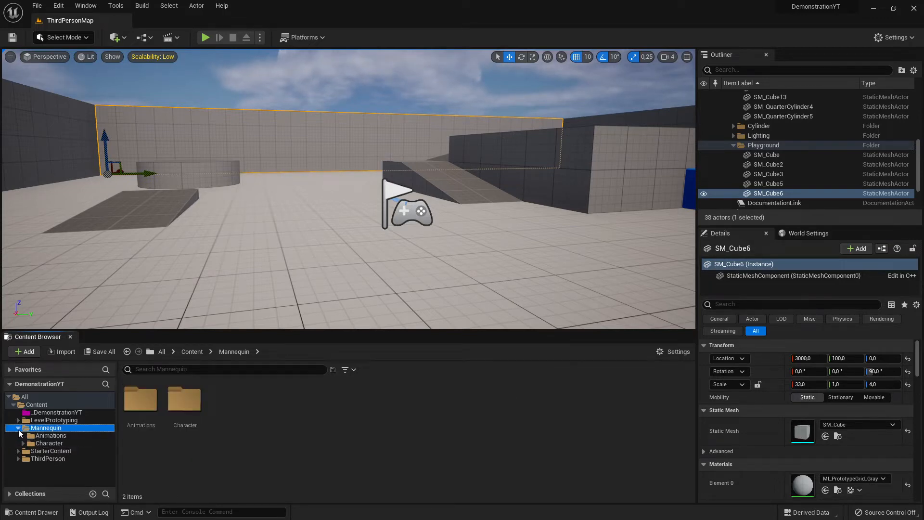
click(19, 428)
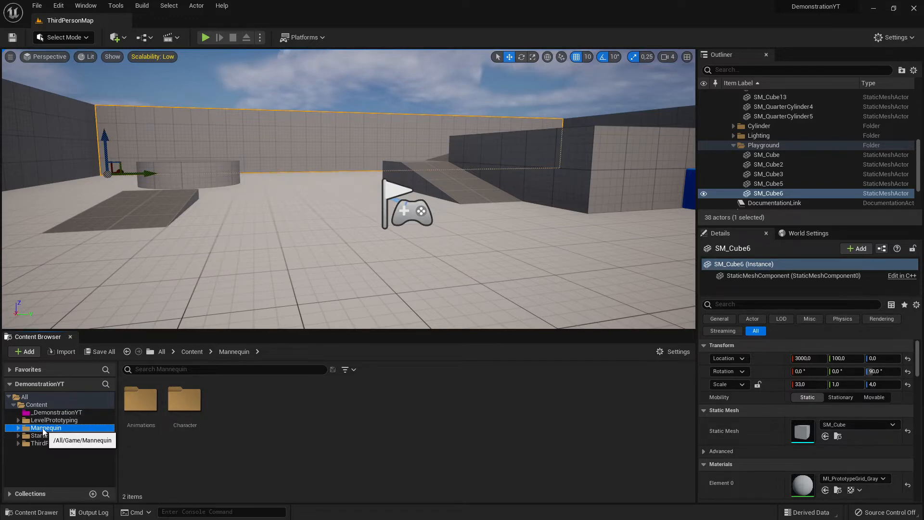
- Move the Mannequin folder into the _DemonstrationYT folder and check its contents there
drag(44, 431, 54, 413)
drag(55, 412, 57, 413)
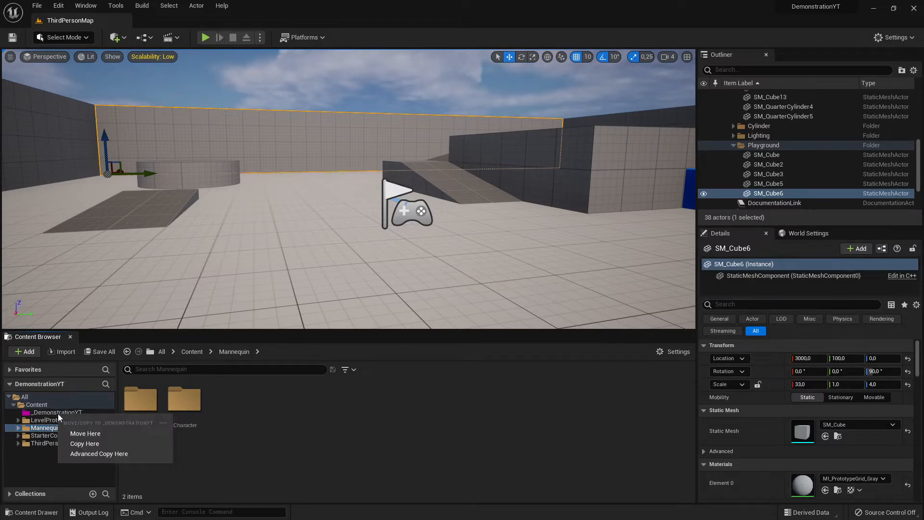
click(90, 435)
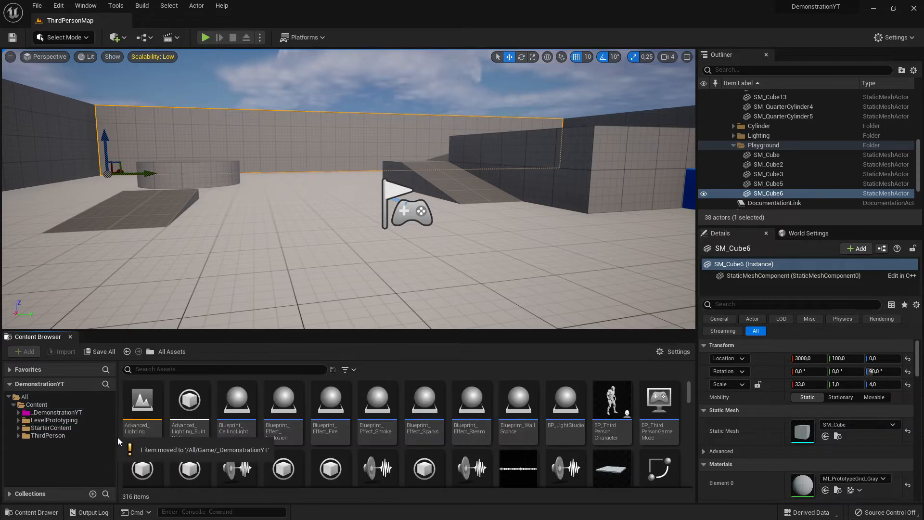
click(99, 412)
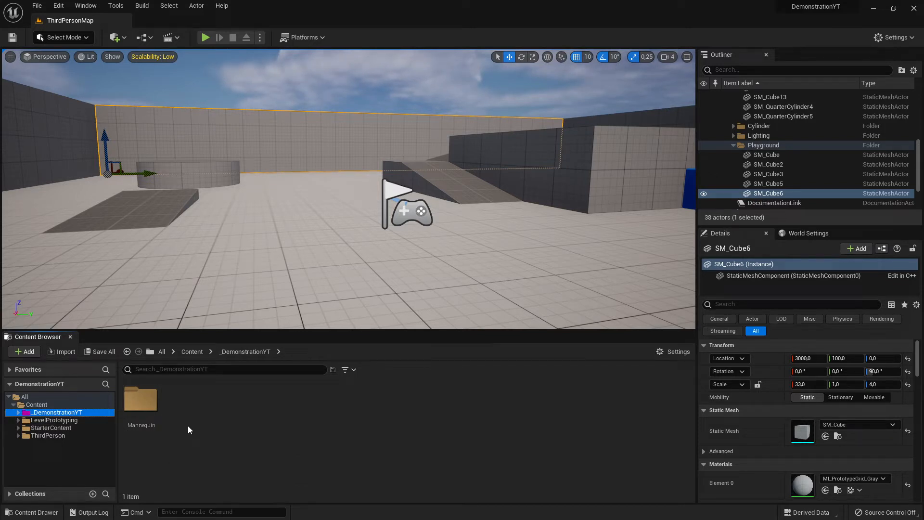
double_click(141, 401)
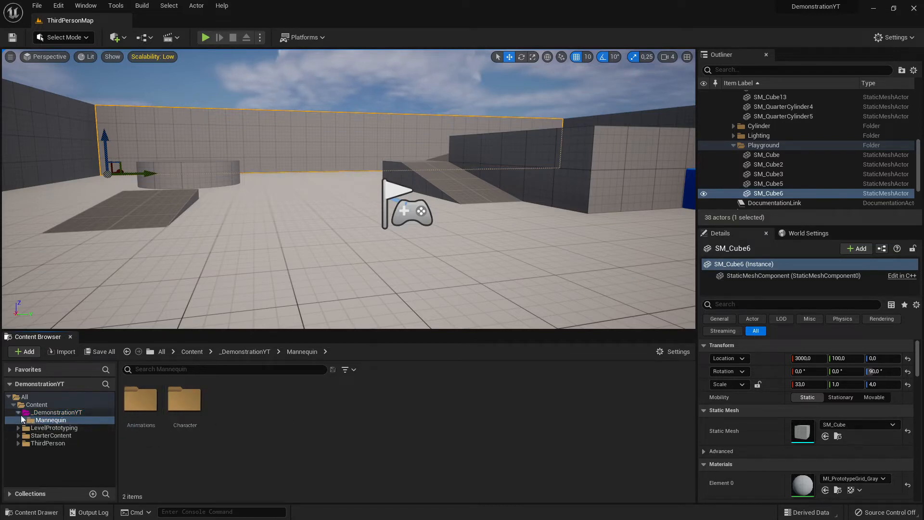
click(54, 413)
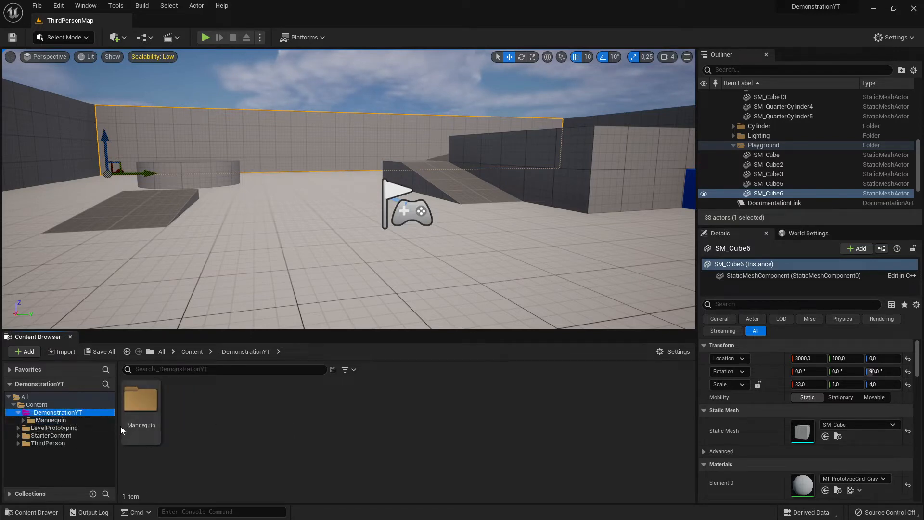
- Check the Mannequin folder's subfolders inside _DemonstrationYT and return to the _DemonstrationYT folder
click(49, 420)
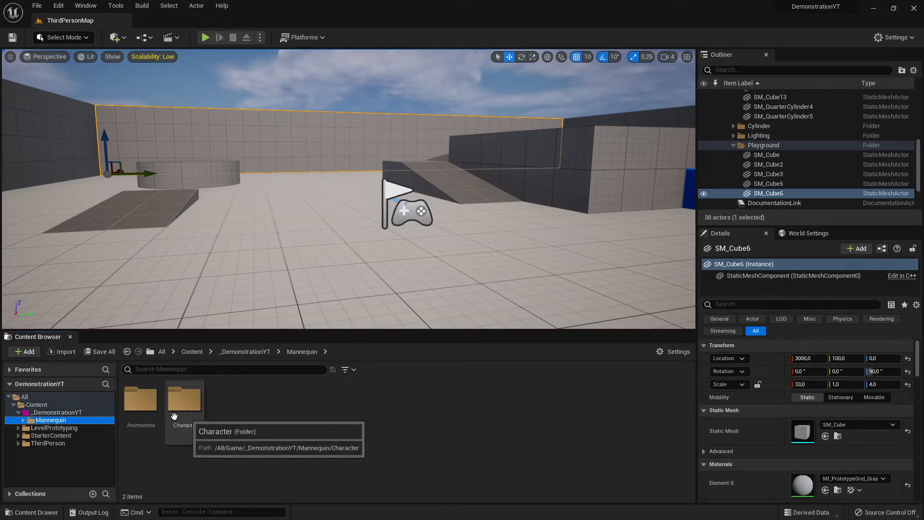
click(184, 402)
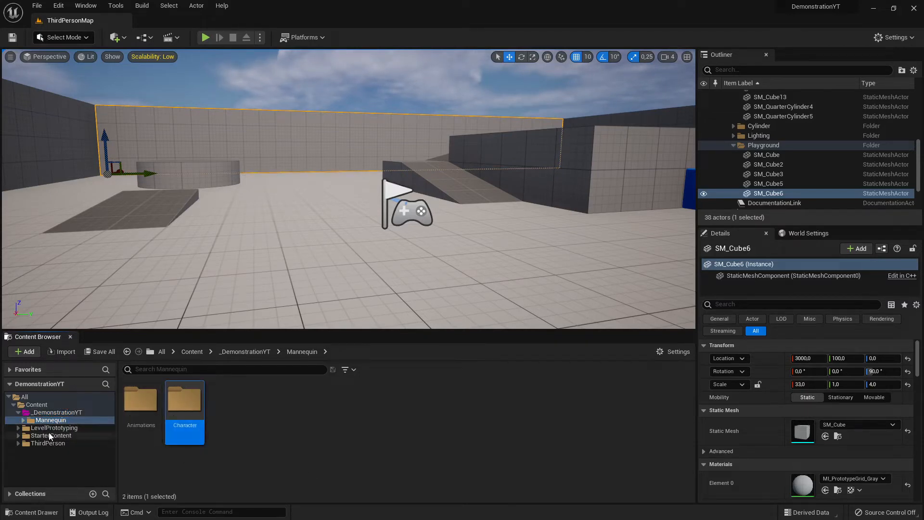
click(53, 412)
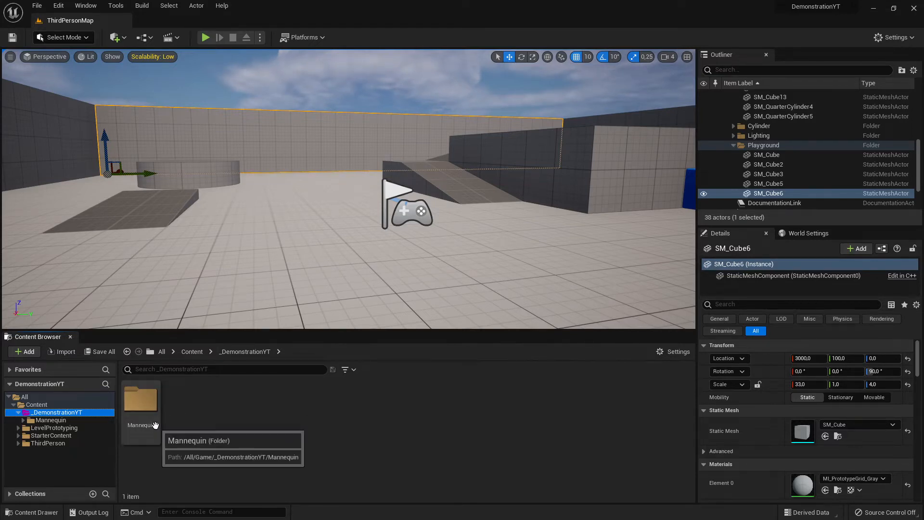
click(54, 421)
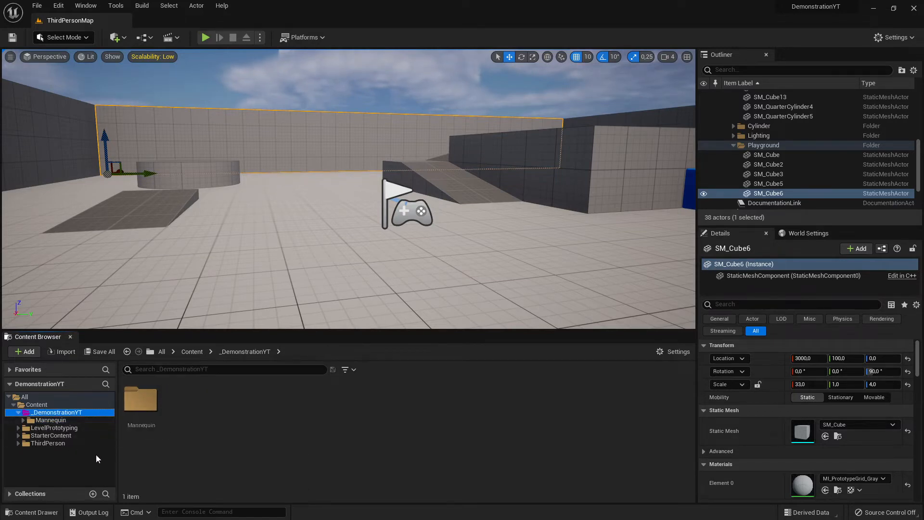
- Look through LevelPrototyping's Materials and Meshes folders, collapse it, and look around the prototype blocks in an enlarged level view
click(61, 429)
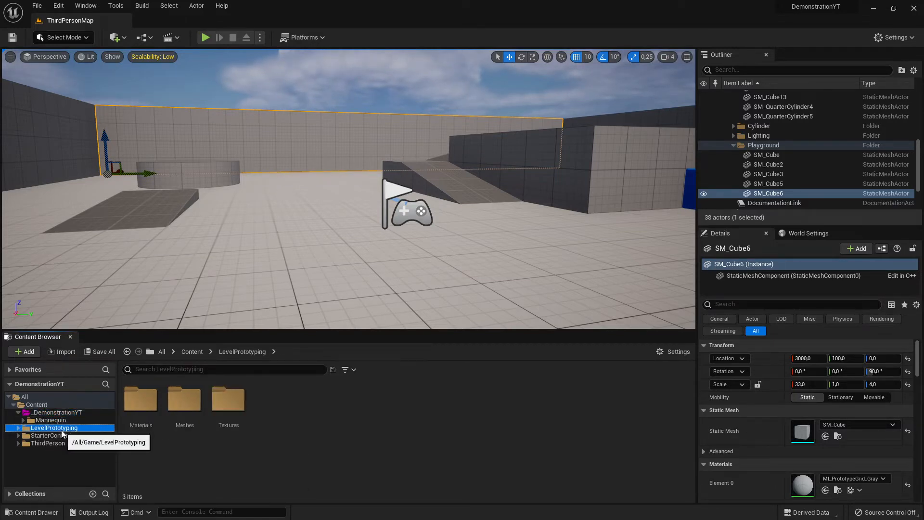
double_click(141, 398)
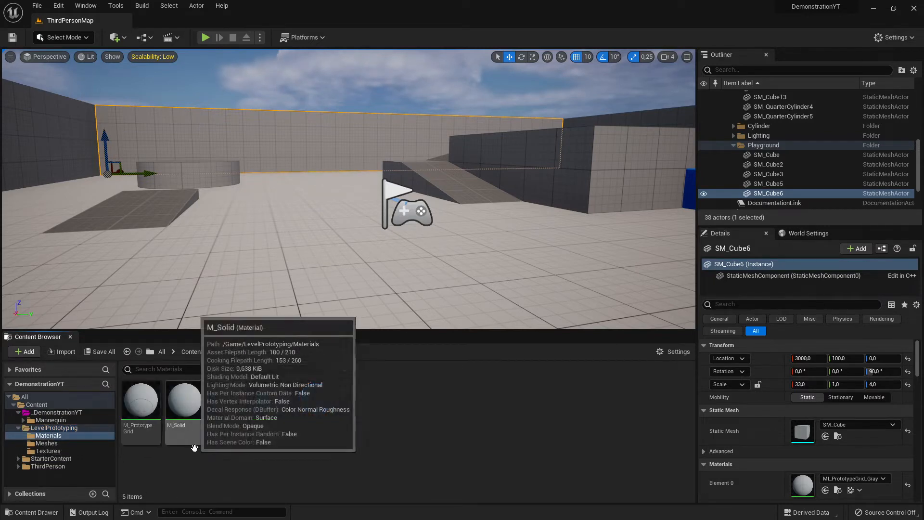
click(54, 428)
double_click(175, 408)
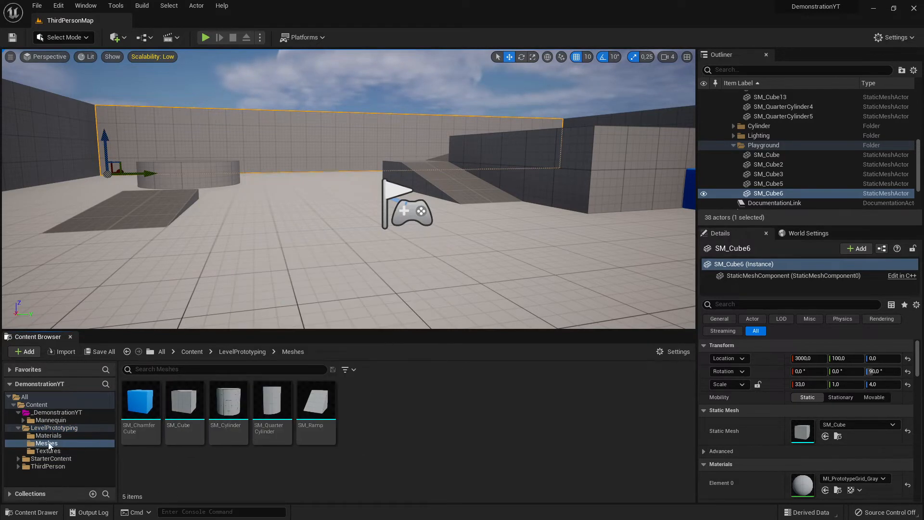
click(39, 429)
click(18, 428)
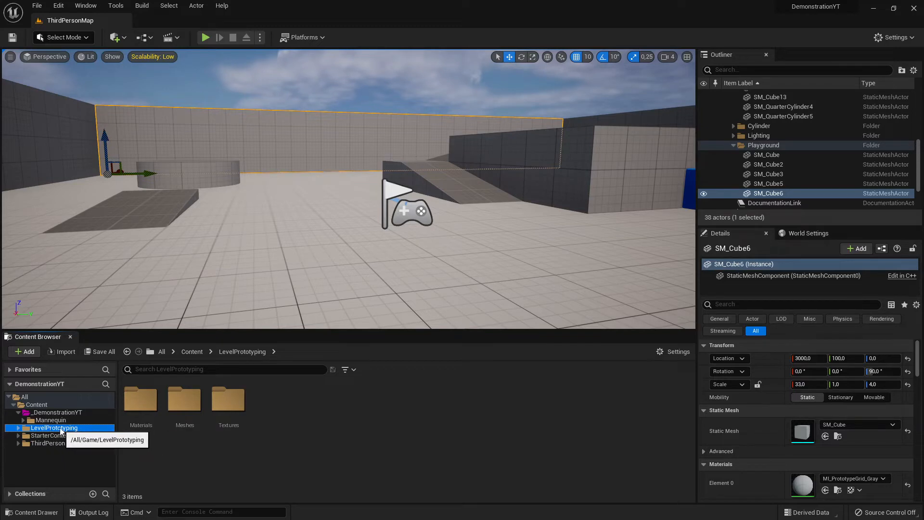
right_drag(417, 144, 479, 268)
key(w)
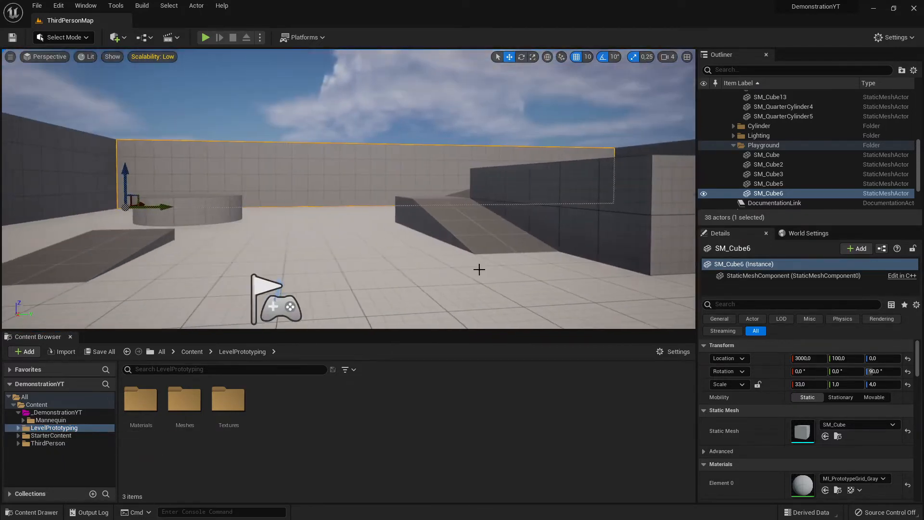
drag(480, 330, 480, 360)
right_drag(348, 202, 481, 197)
key(w)
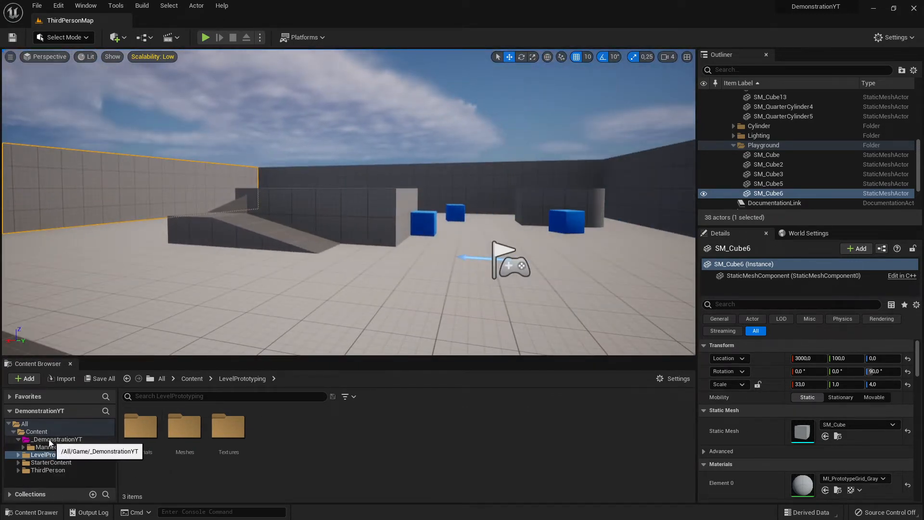
- Browse StarterContent's Props folder with more room for its assets, and inspect details of props such as SM_Bush
click(54, 462)
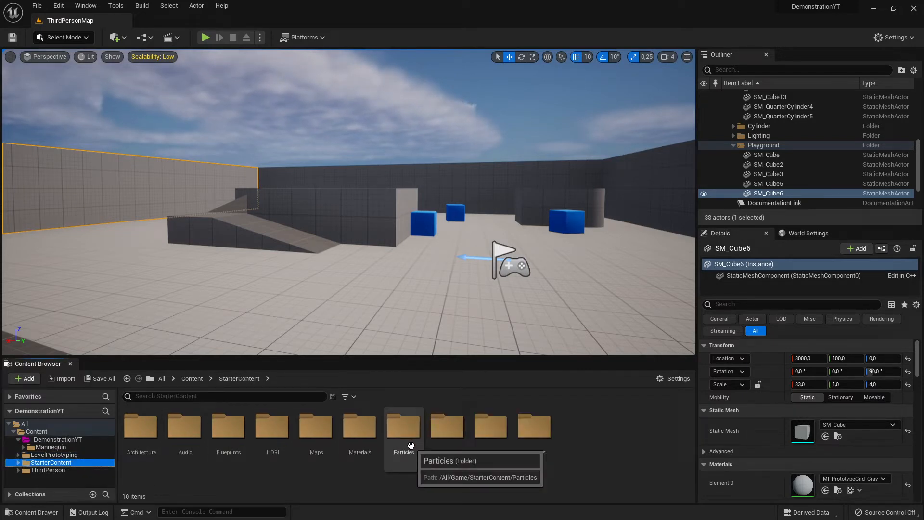
click(296, 488)
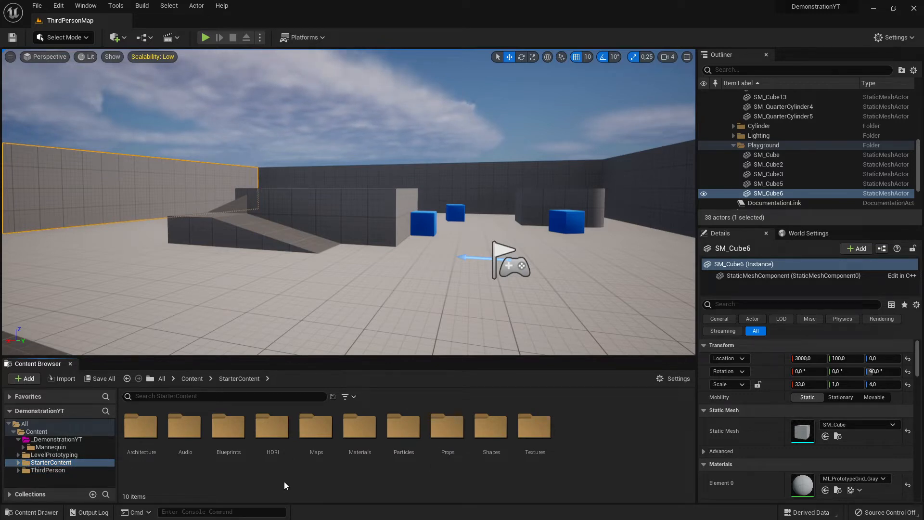
double_click(447, 426)
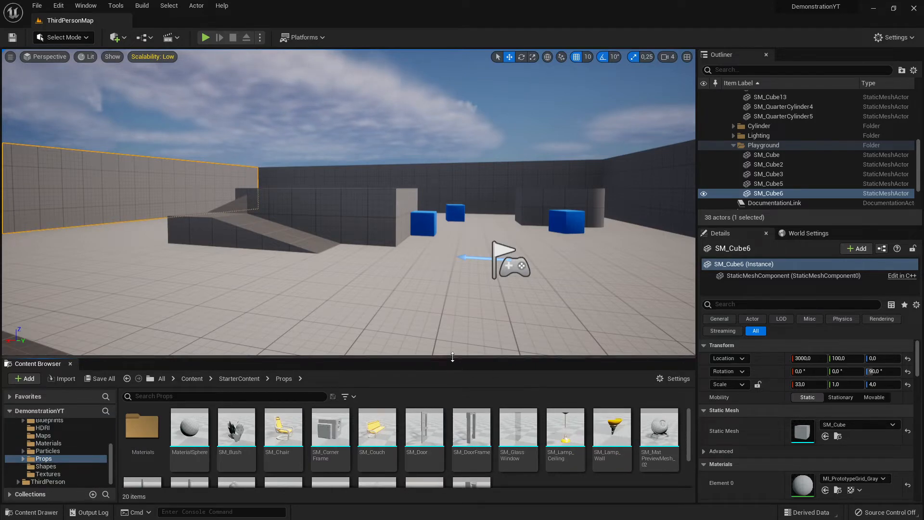
drag(451, 358, 455, 317)
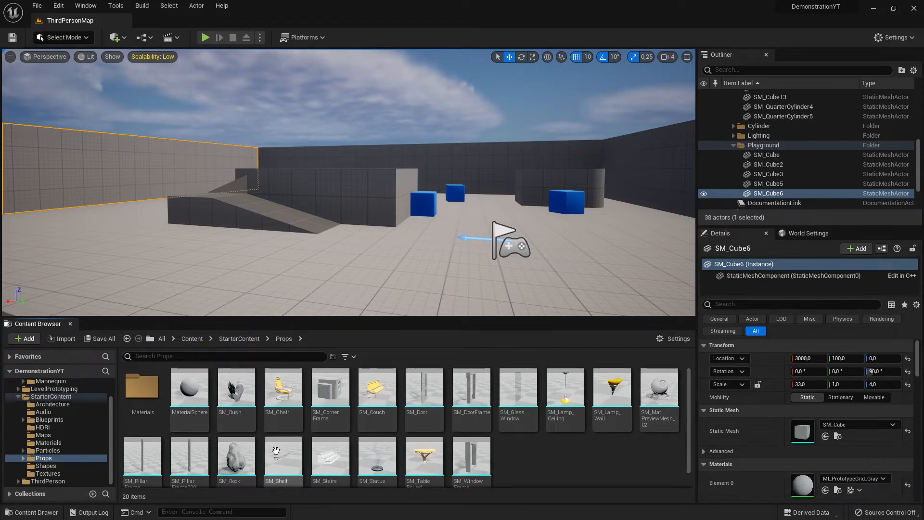
mouse_move(222, 416)
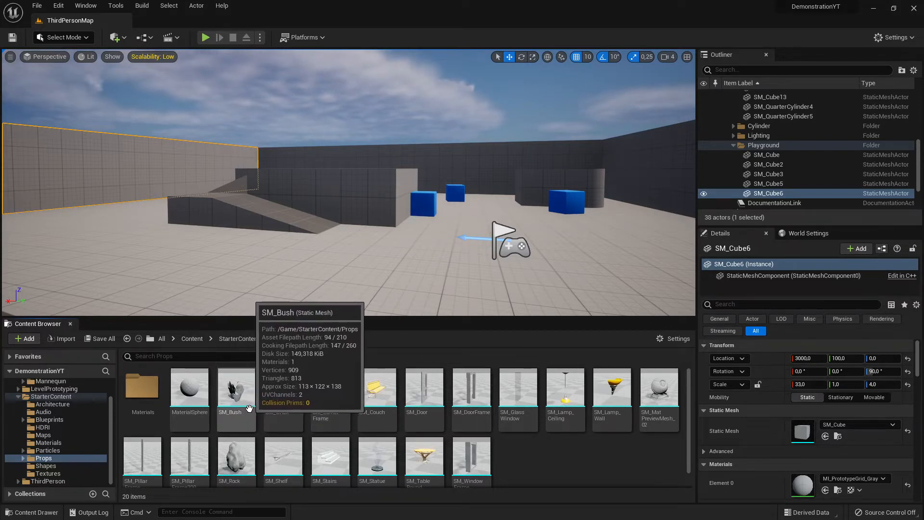
click(235, 387)
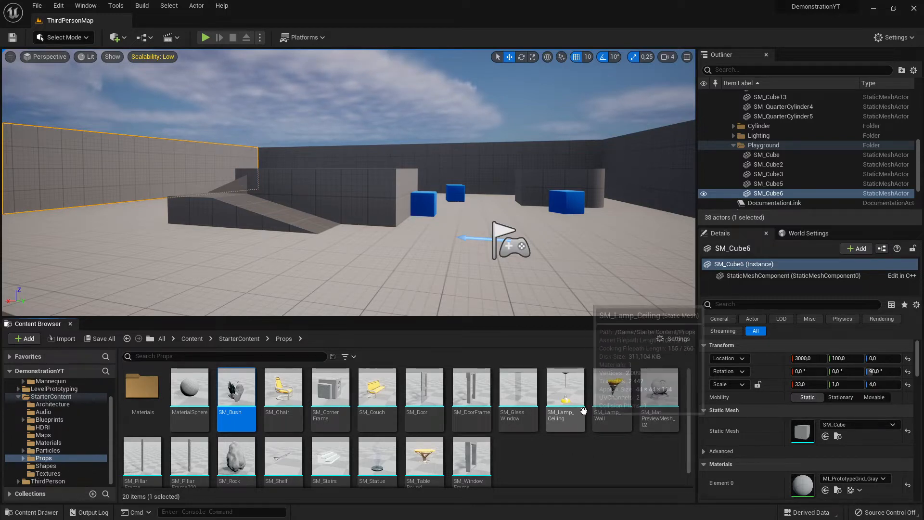
mouse_move(659, 391)
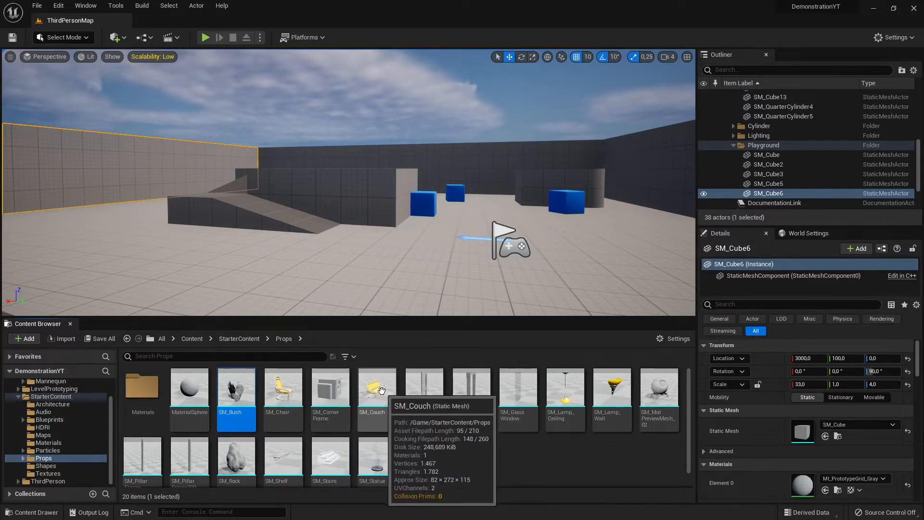
- Place an SM_Couch on the level floor at about X 1140, Y 1210, Z 0, and return to the _DemonstrationYT folder
click(381, 390)
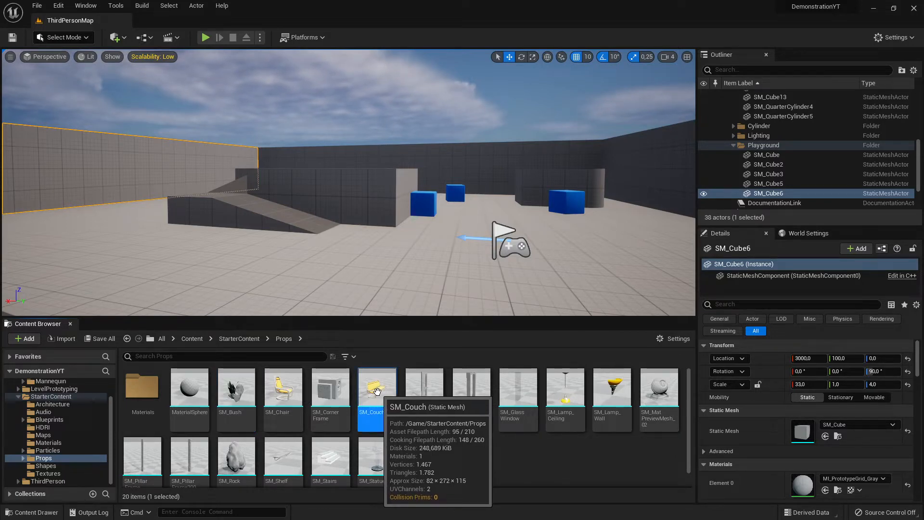
drag(377, 391, 380, 286)
right_drag(380, 286, 342, 237)
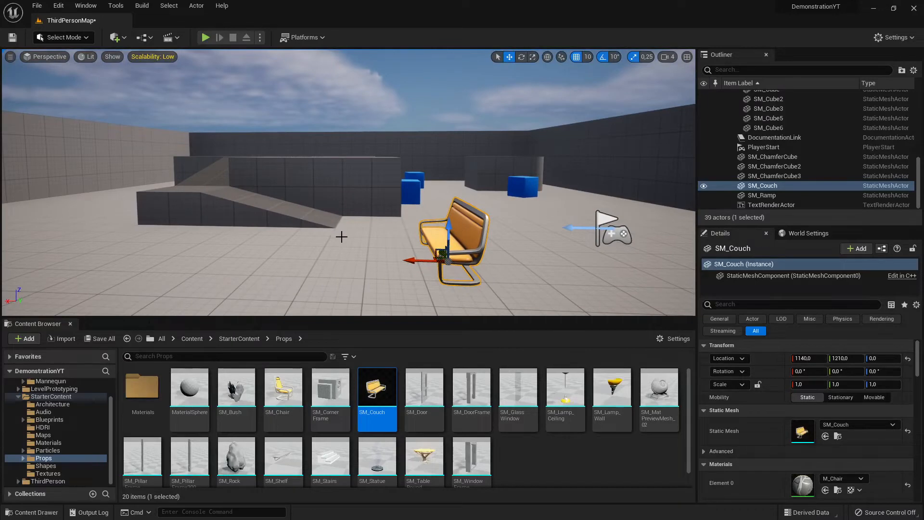
click(18, 397)
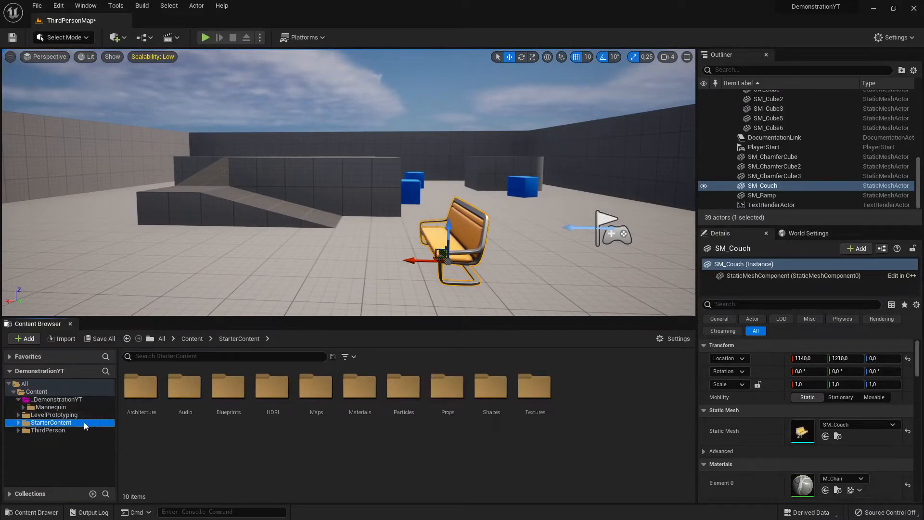
click(67, 401)
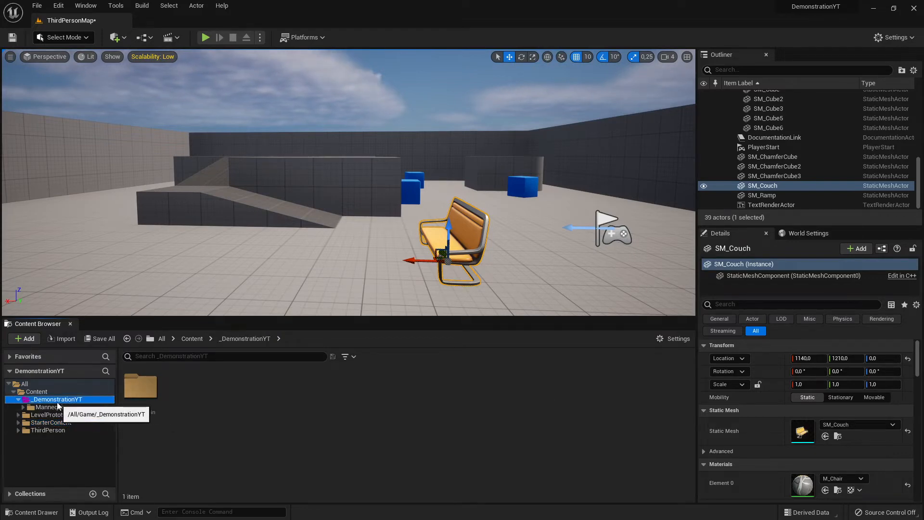
- Look at the placed couch and its surroundings in the level from several viewpoints
right_drag(430, 141, 448, 215)
key(w)
key(s)
key(d)
key(a)
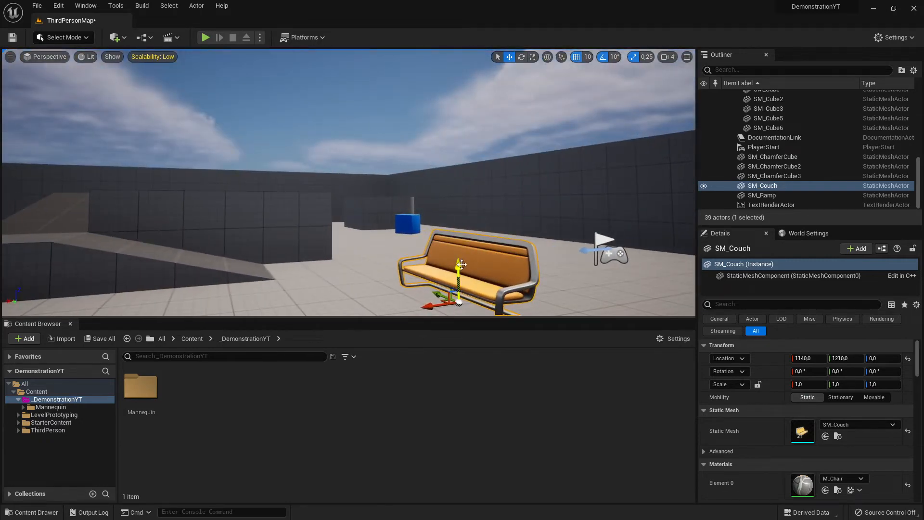
key(d)
right_drag(270, 227, 200, 223)
key(d)
key(a)
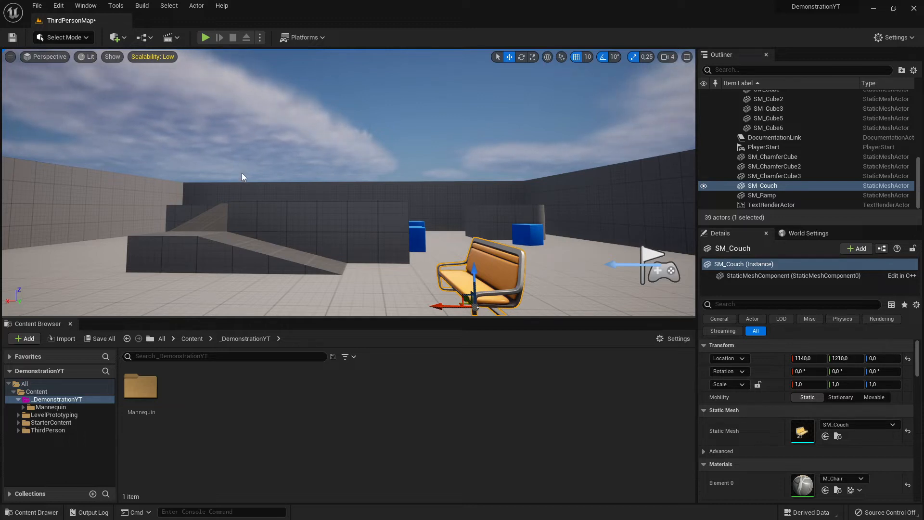
click(39, 8)
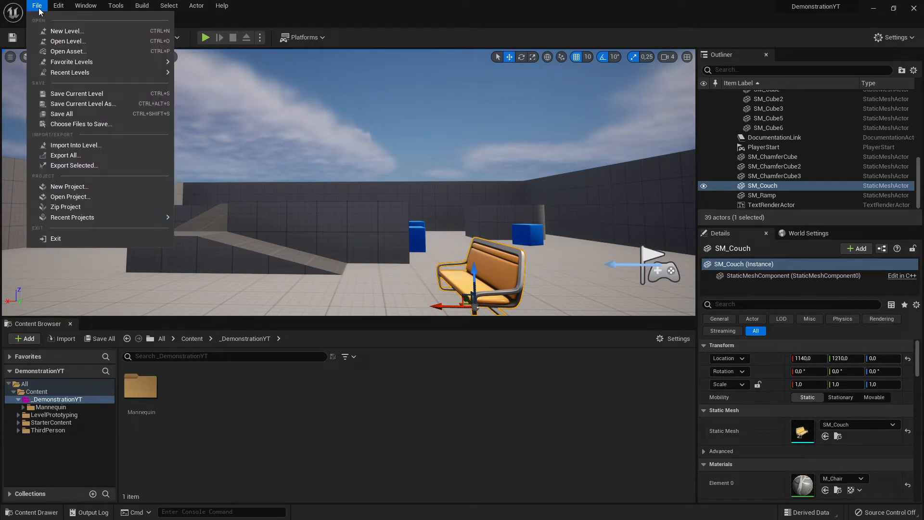
click(39, 9)
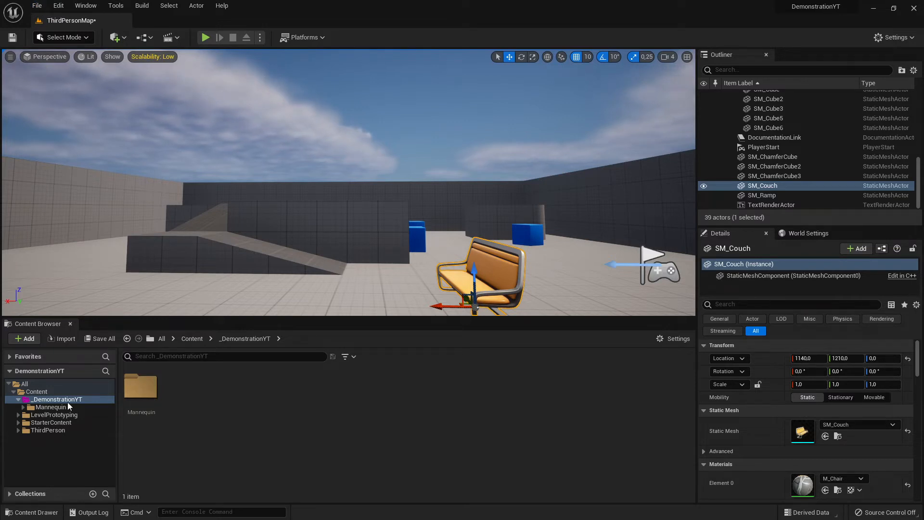
click(62, 401)
click(52, 407)
click(55, 401)
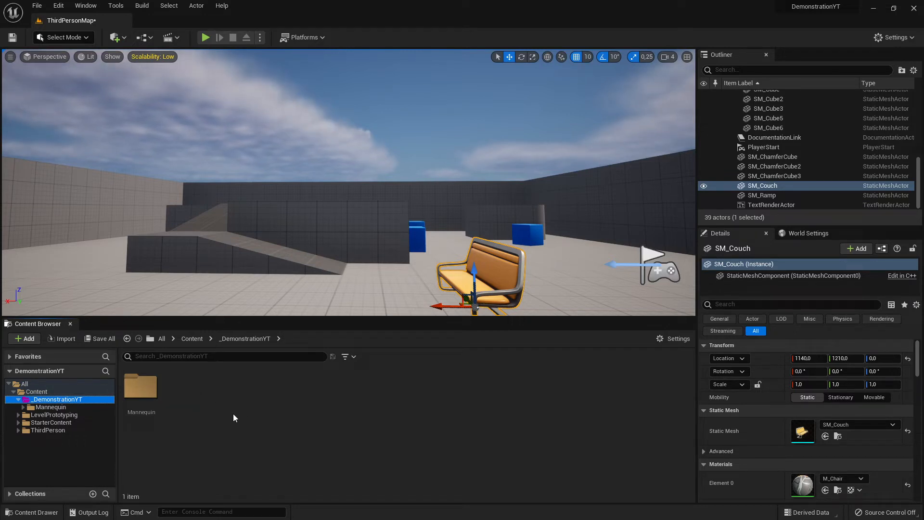
right_click(217, 392)
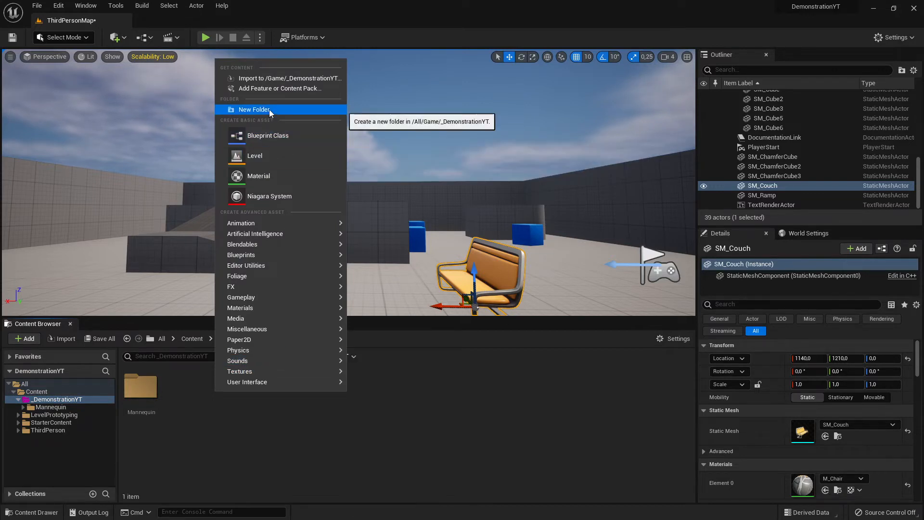
click(264, 422)
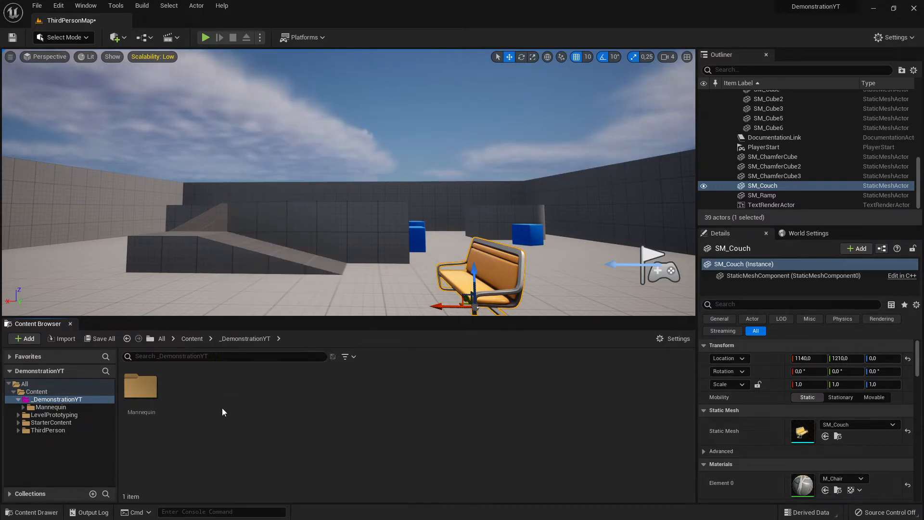
right_click(222, 408)
click(25, 339)
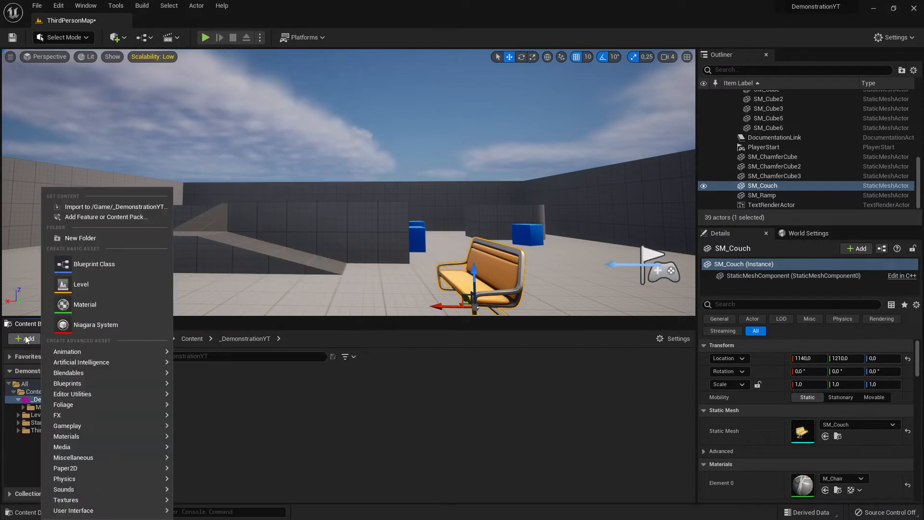
click(339, 460)
- Create a folder called Maps inside _DemonstrationYT and open it
right_click(236, 435)
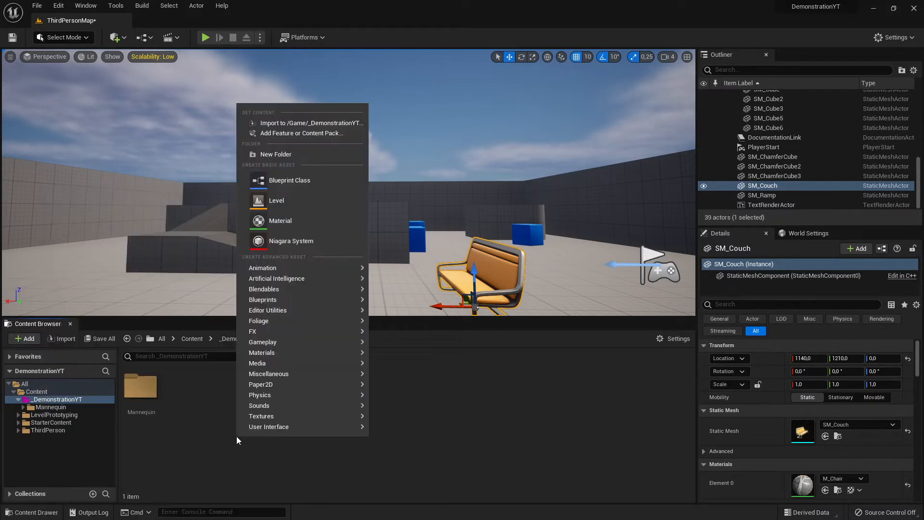
click(276, 154)
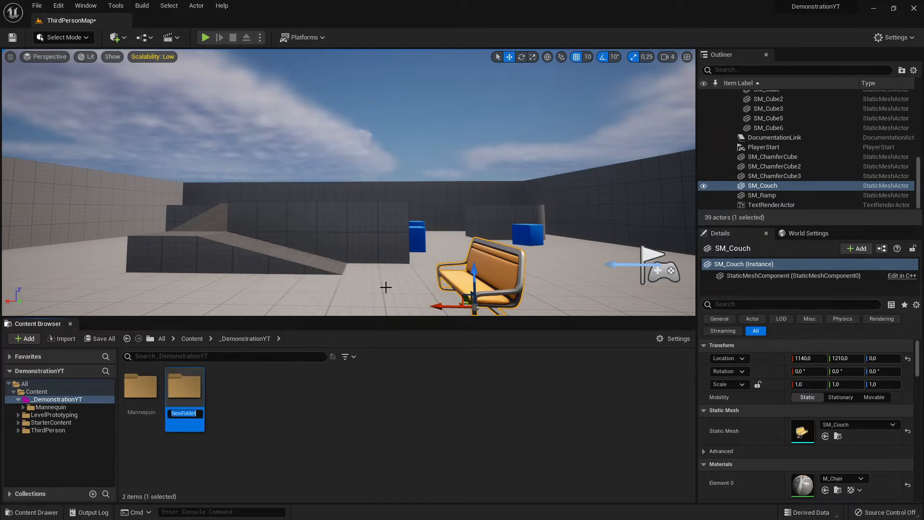
text(M)
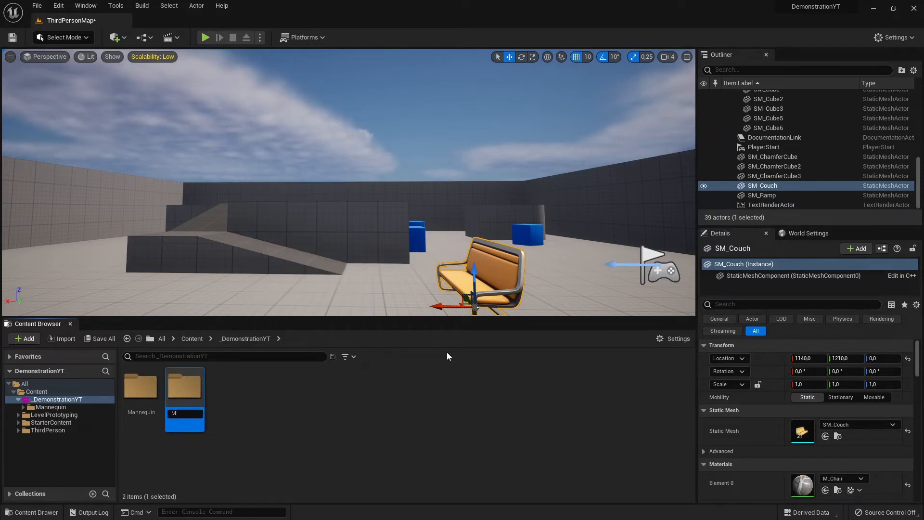
text(aps)
key(Return)
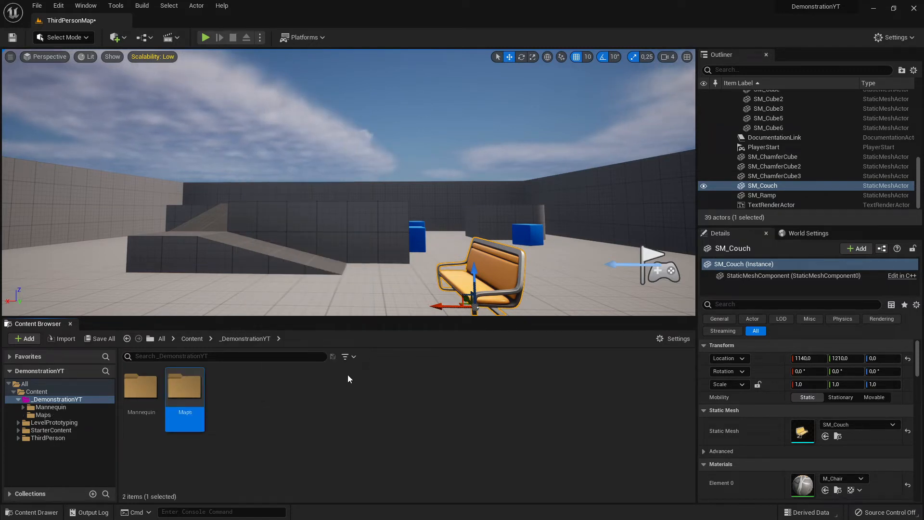
click(306, 426)
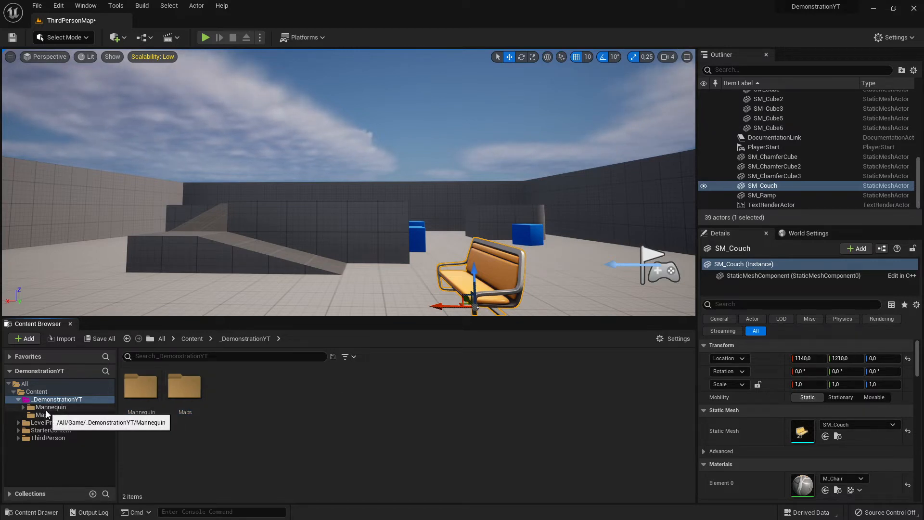
double_click(184, 388)
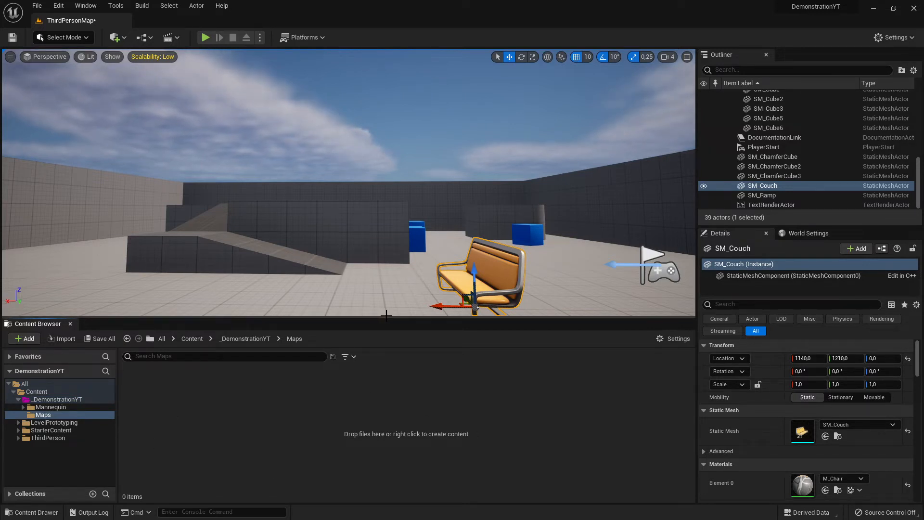
- Review the templates offered for a new level, from Open World to Empty Level, and dismiss the choice without creating one
drag(387, 317, 397, 341)
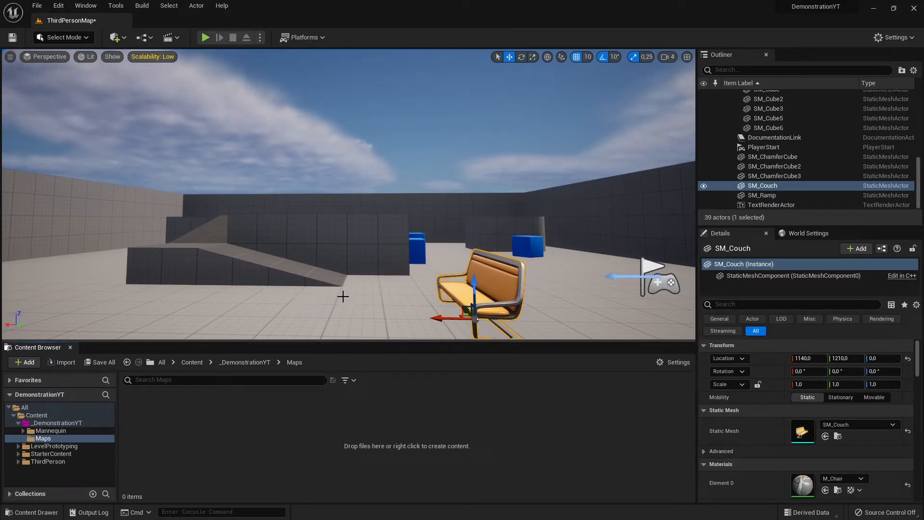
click(37, 6)
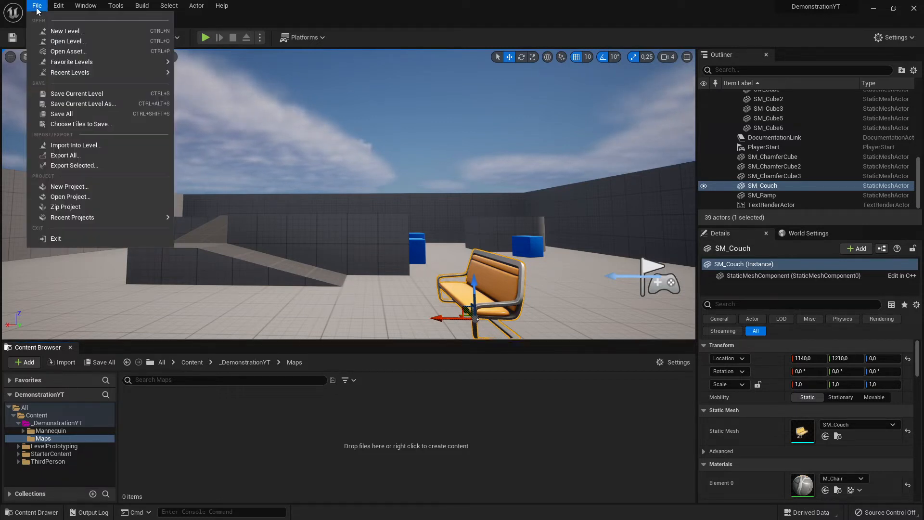
click(88, 32)
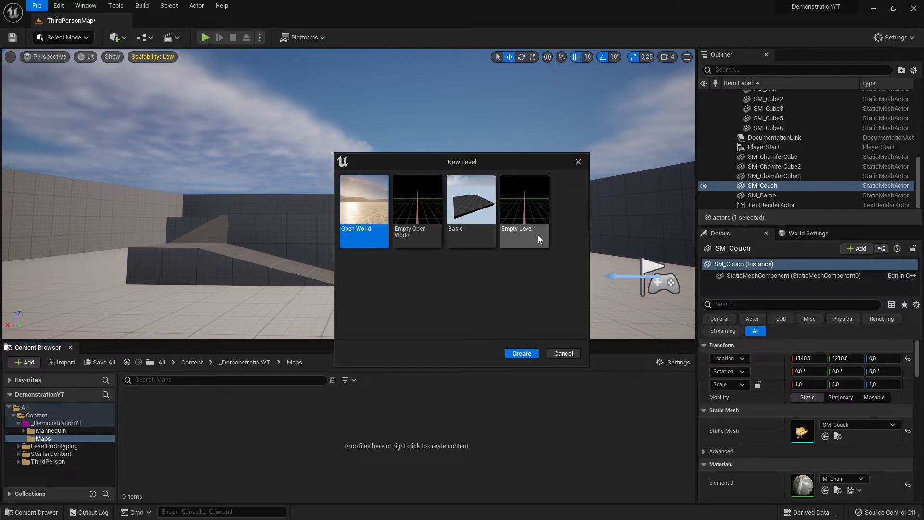
click(579, 162)
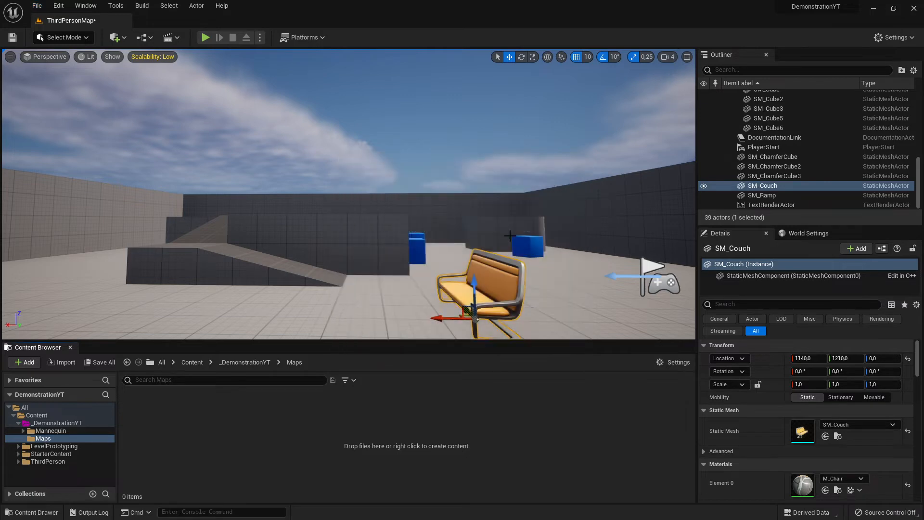
- Look over the level's blocks and ramps, select SM_Ramp3, and examine ThirdPersonMap's actor list with more room in the Outliner
right_drag(394, 240, 380, 219)
key(w)
key(a)
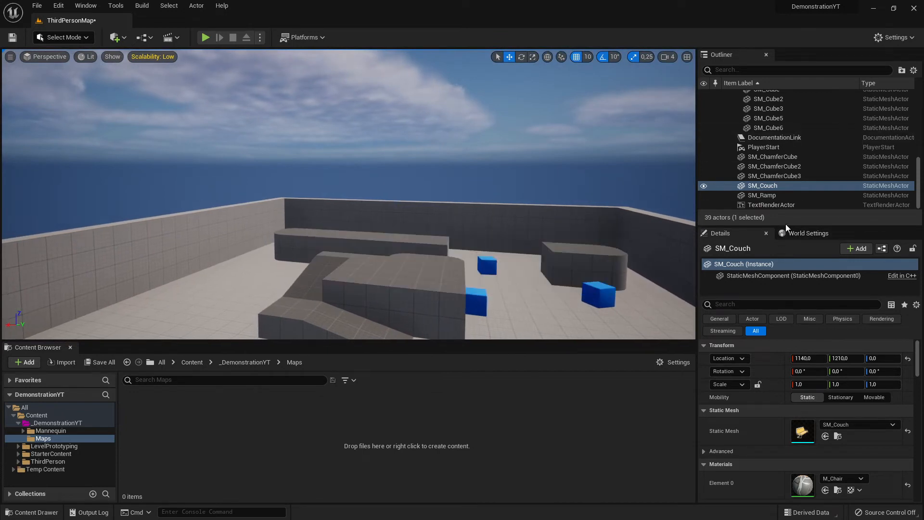
drag(785, 225, 795, 306)
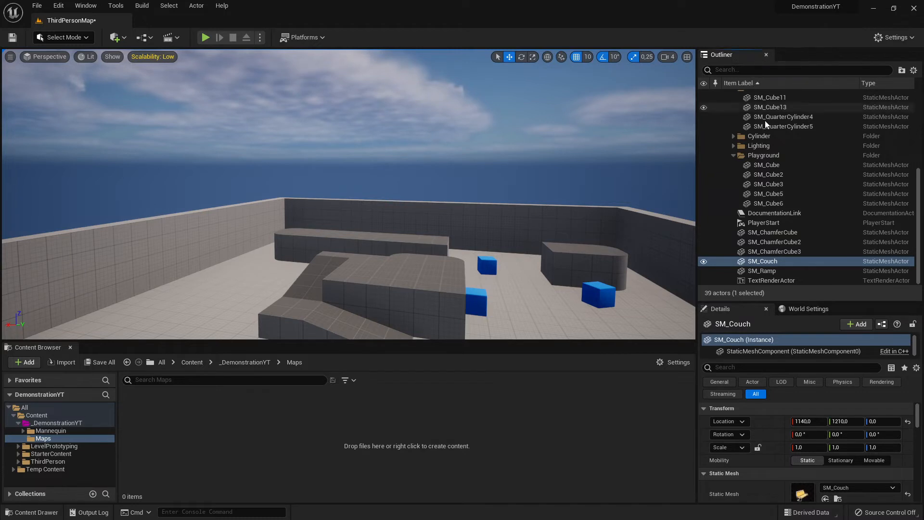
scroll(770, 107, up, 5)
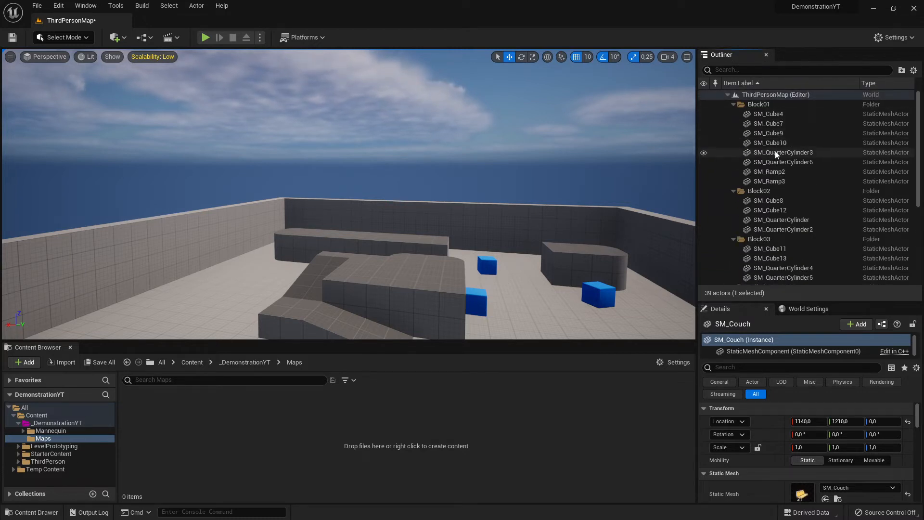
scroll(786, 185, down, 5)
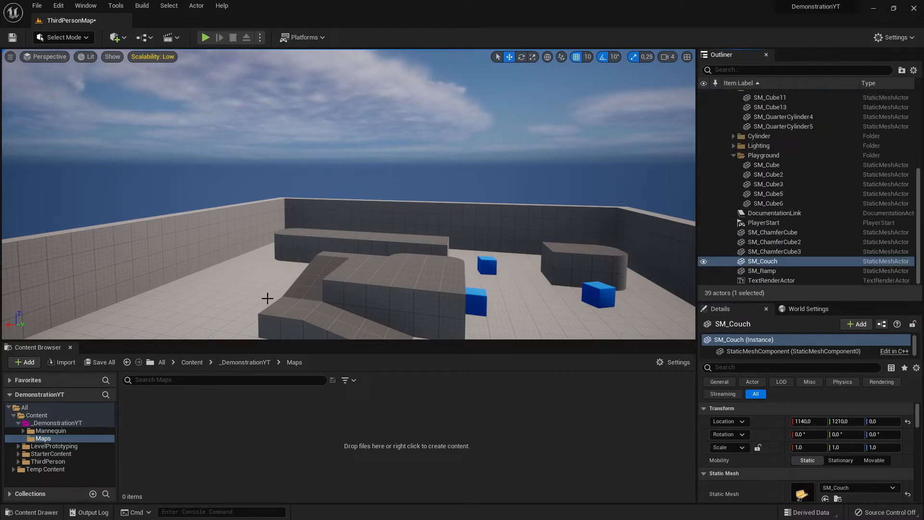
click(320, 258)
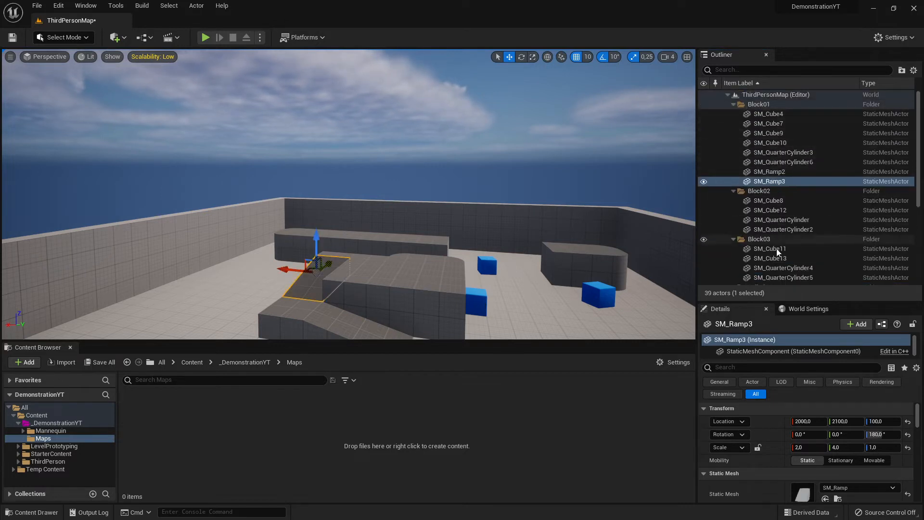
click(729, 95)
click(727, 95)
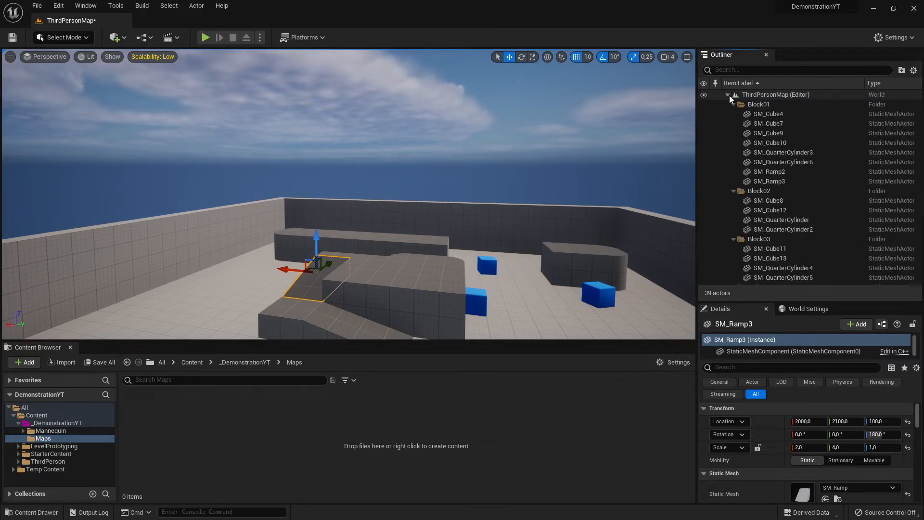
click(37, 5)
click(68, 31)
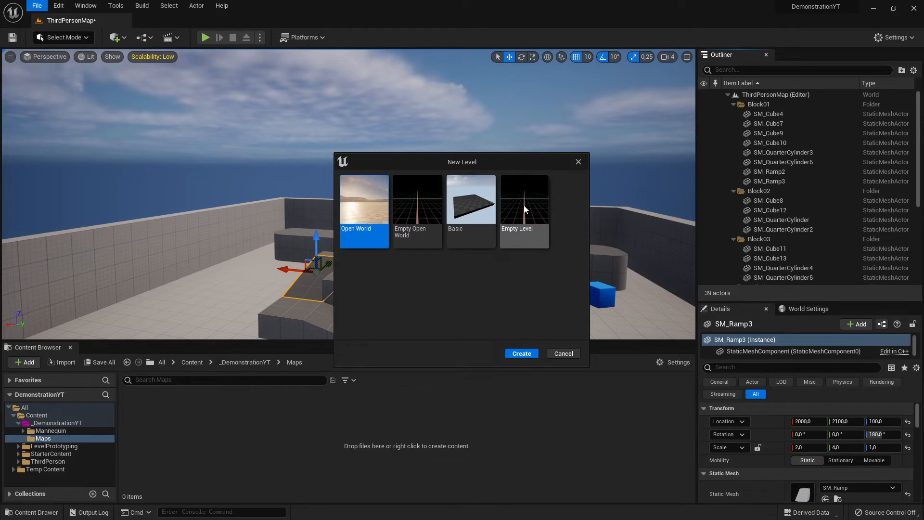
click(579, 162)
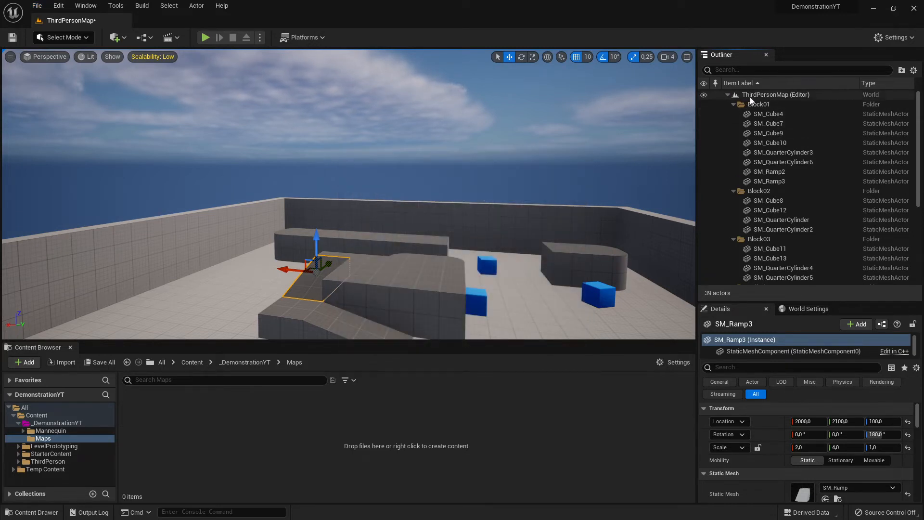
- Examine the ThirdPersonMap world entry in the Outliner, its available actions, and the folders and actors nested under it
click(727, 95)
click(758, 137)
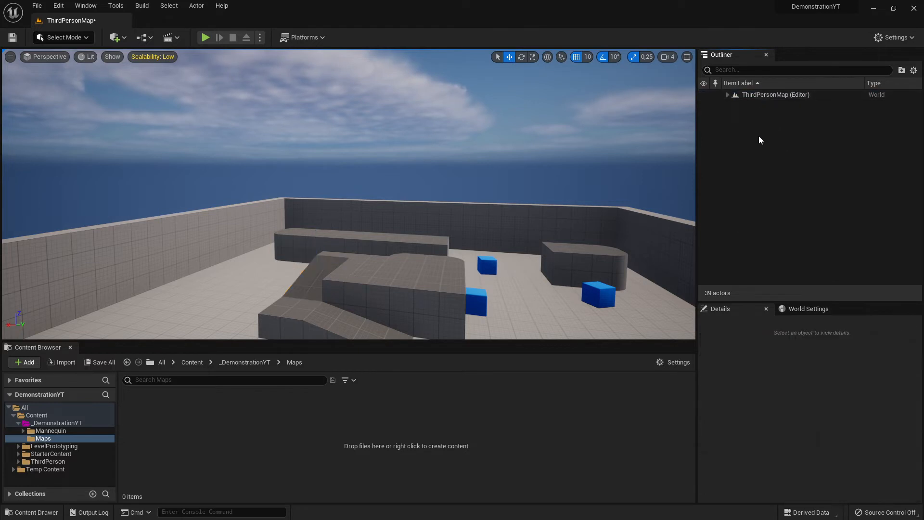
click(762, 96)
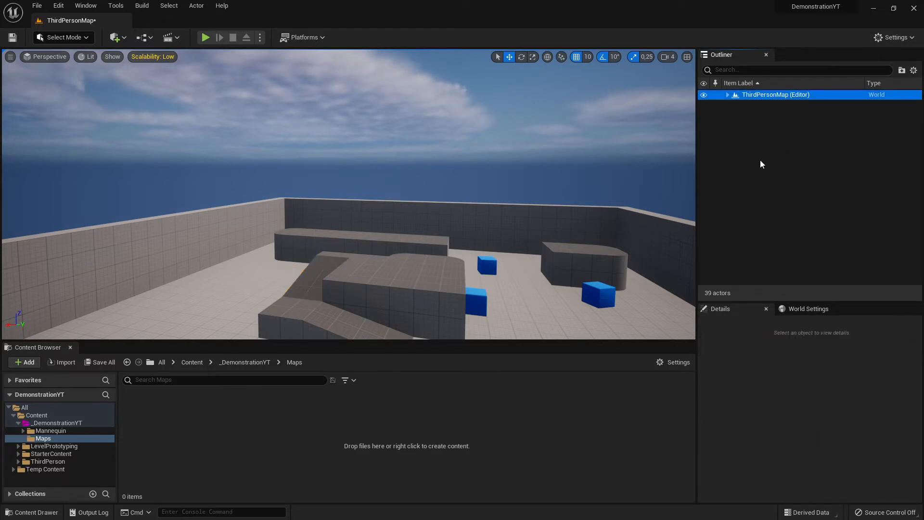
right_click(763, 94)
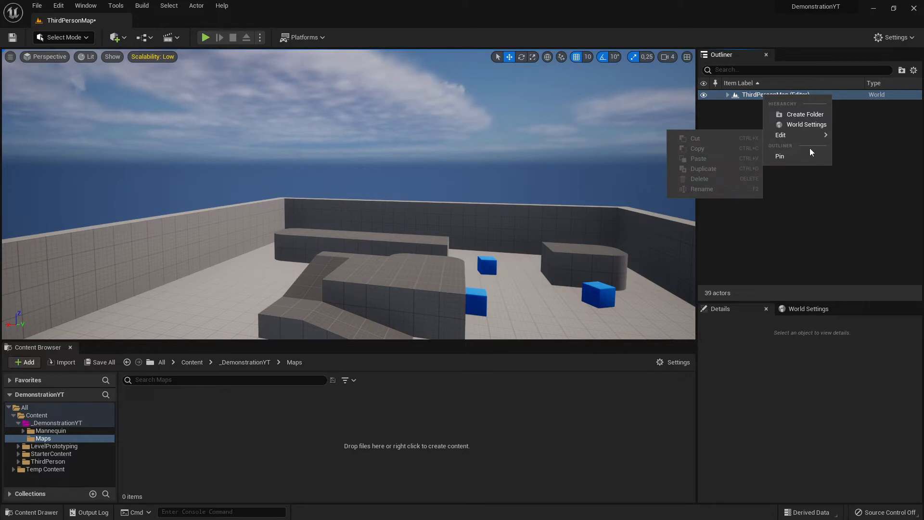
click(738, 115)
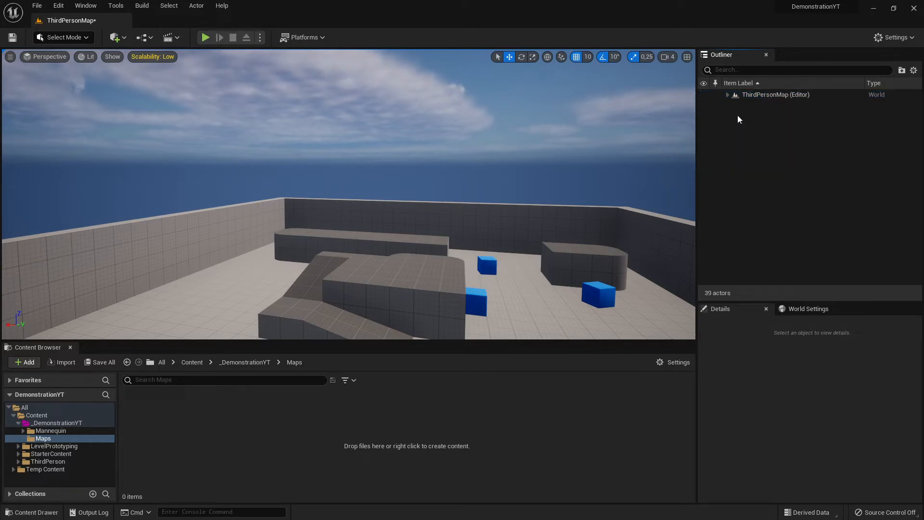
click(745, 97)
click(728, 96)
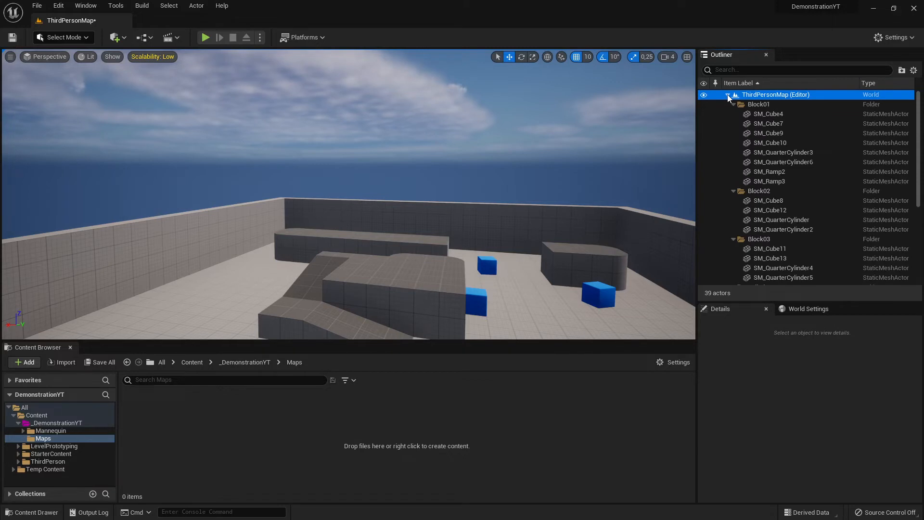
click(733, 104)
click(734, 104)
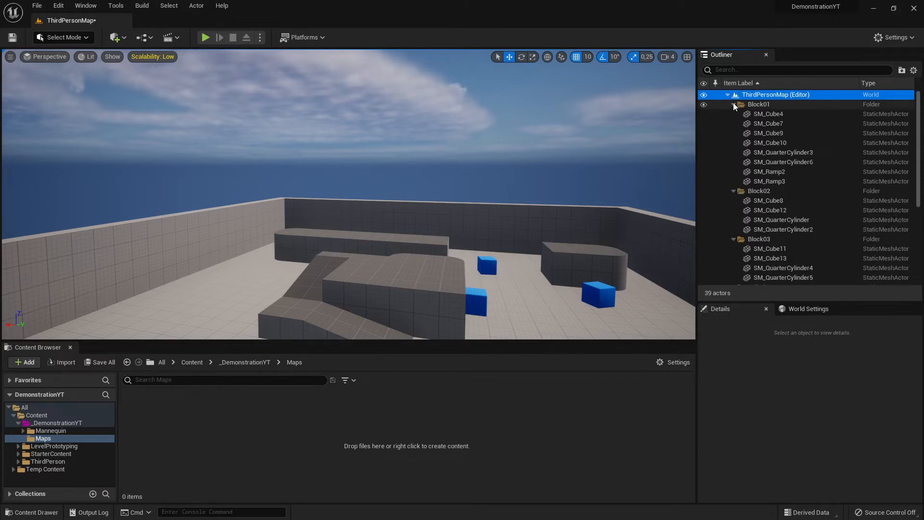
click(728, 96)
click(728, 96)
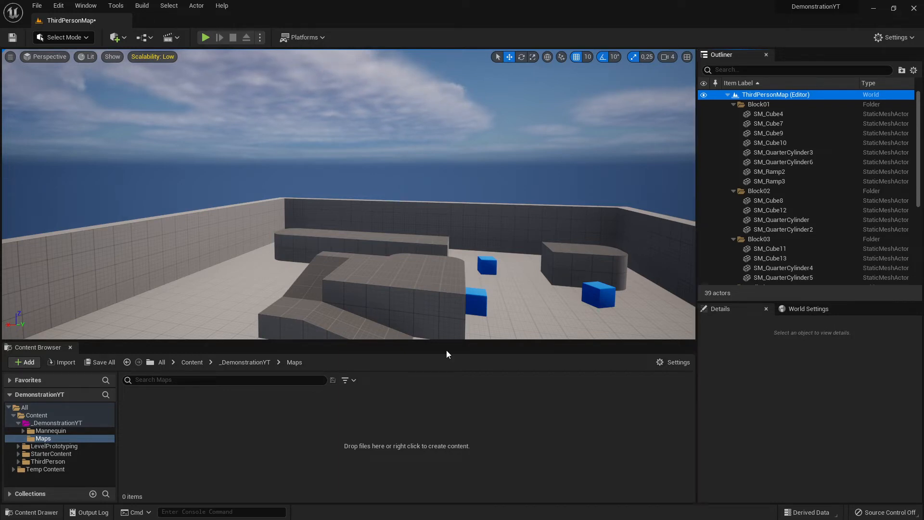
- Create a new level from the Empty Level template, discarding the unsaved changes to ThirdPersonMap
drag(455, 341, 461, 365)
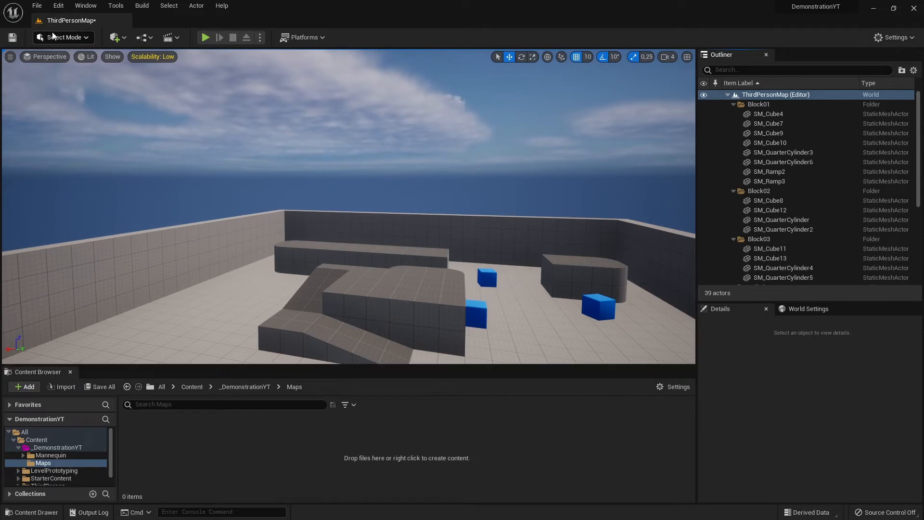
click(37, 6)
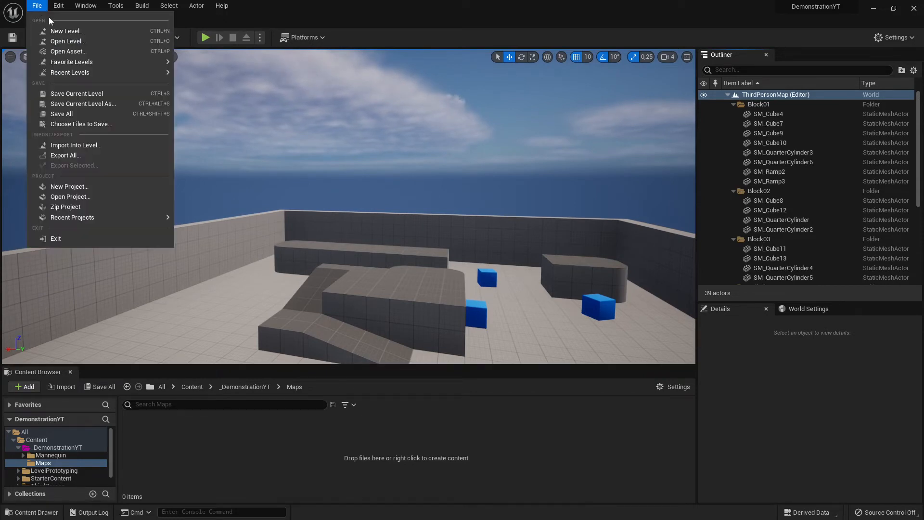
click(69, 32)
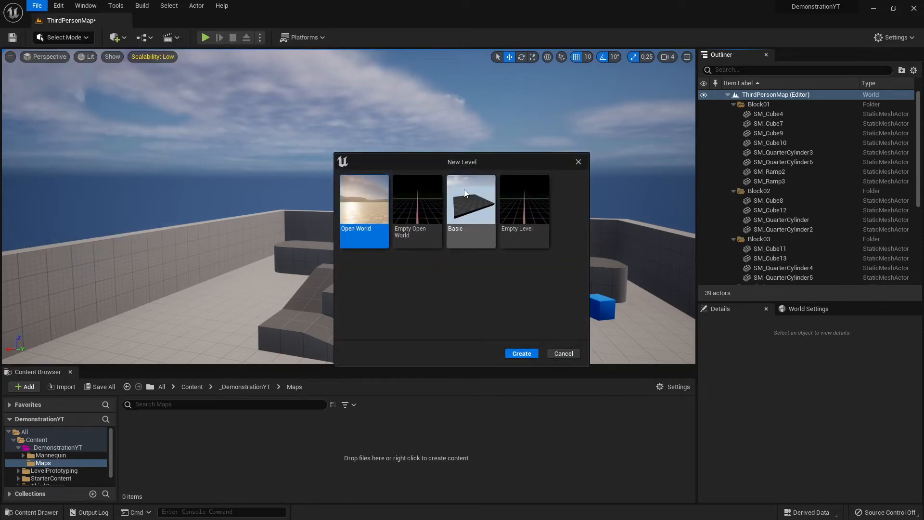
click(525, 201)
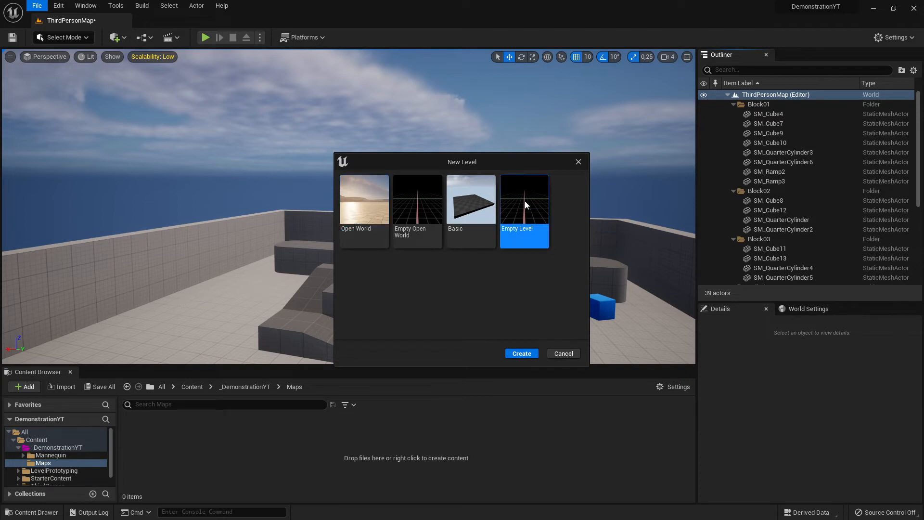
click(526, 355)
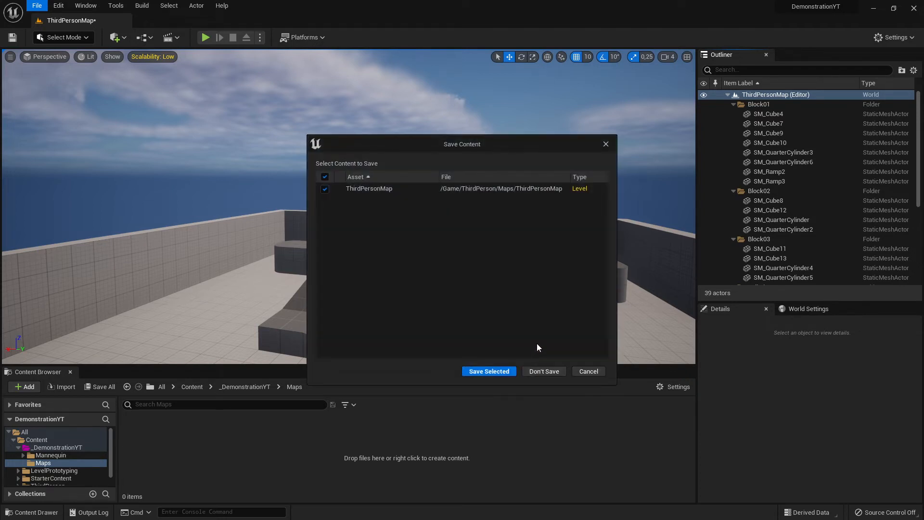
click(543, 371)
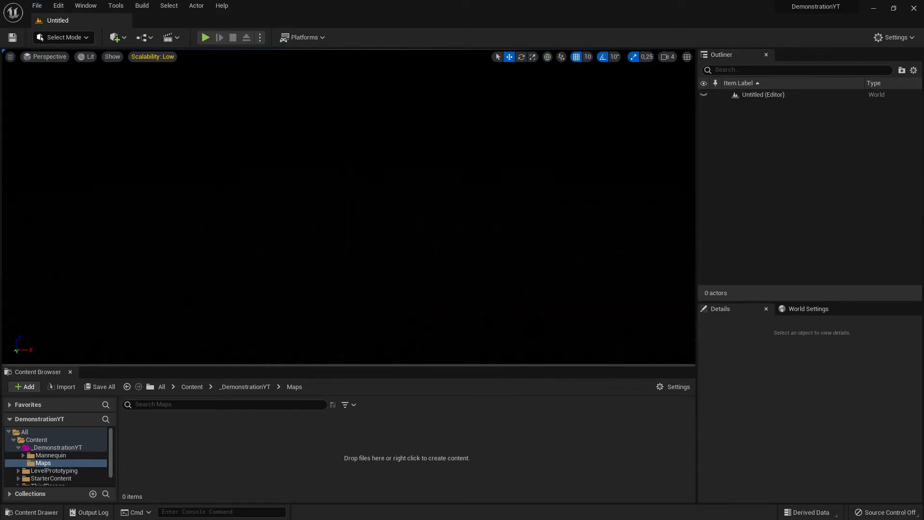
- Inspect the new empty level from different directions, along with its world entry and the Outliner's display options
right_drag(348, 207, 185, 206)
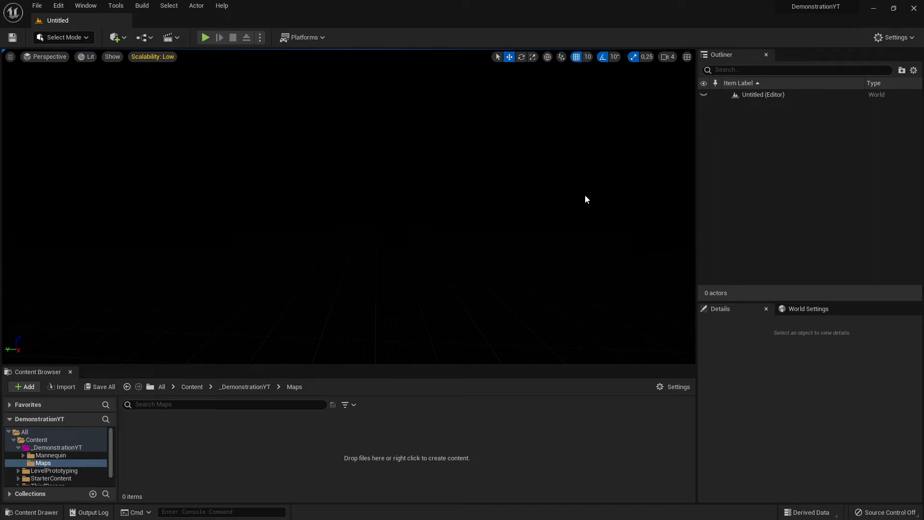
click(765, 96)
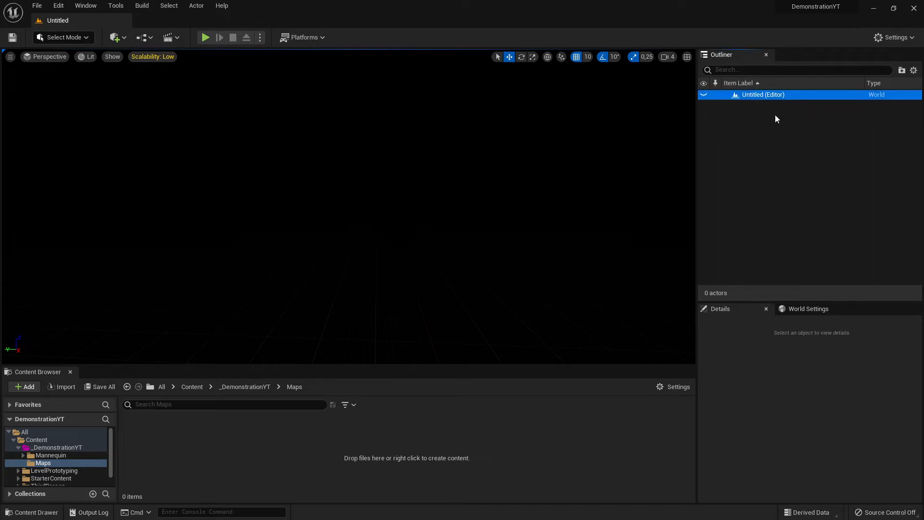
click(769, 142)
click(758, 98)
click(914, 70)
click(873, 126)
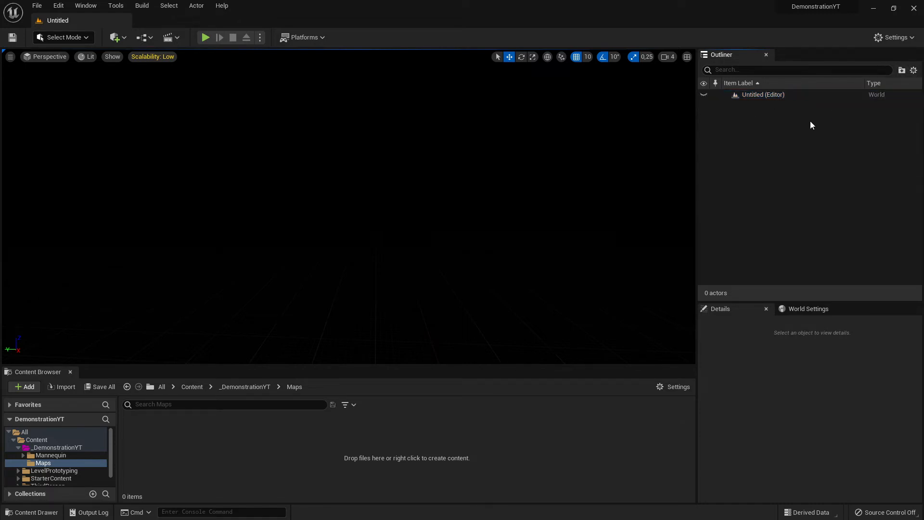
click(759, 98)
click(913, 70)
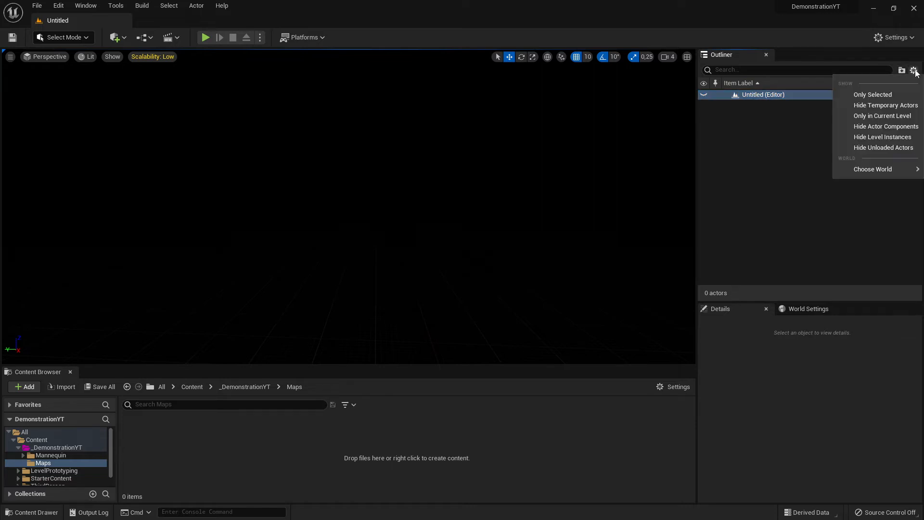
click(897, 127)
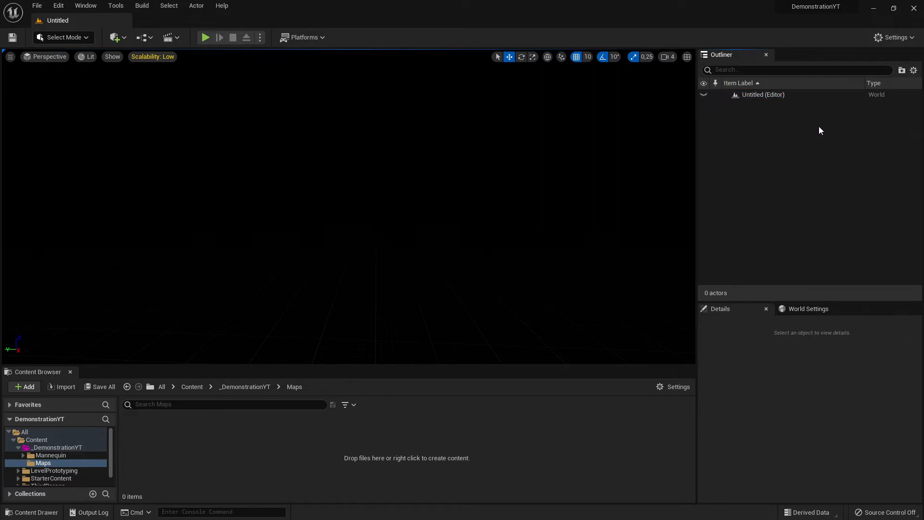
click(765, 97)
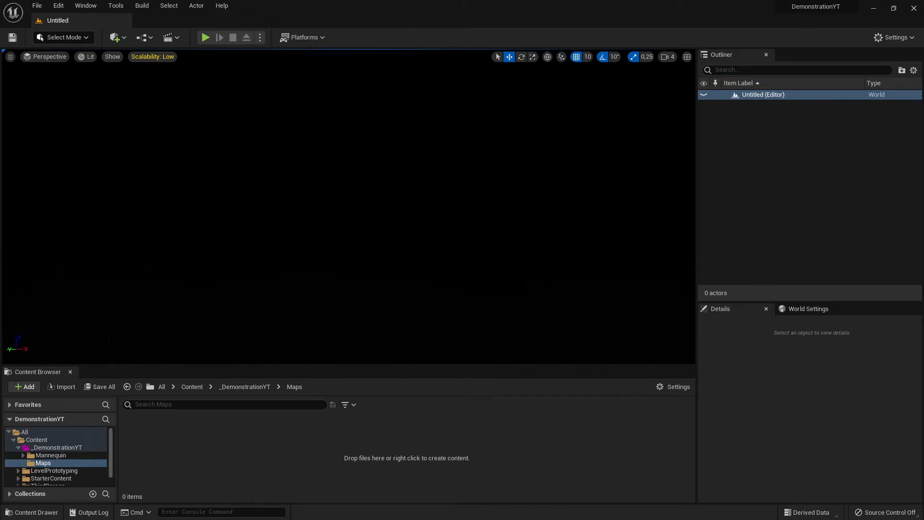
right_drag(349, 207, 414, 226)
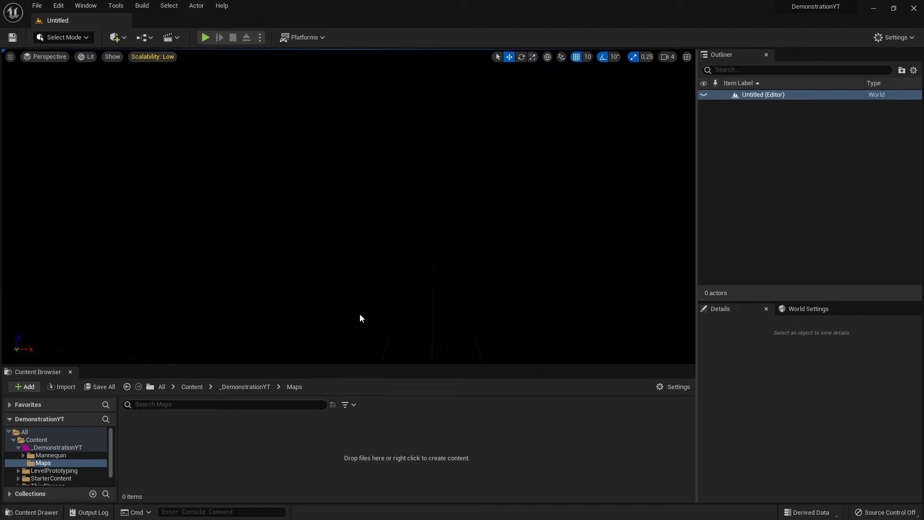
- Create a new level from the Basic template
drag(394, 364, 399, 351)
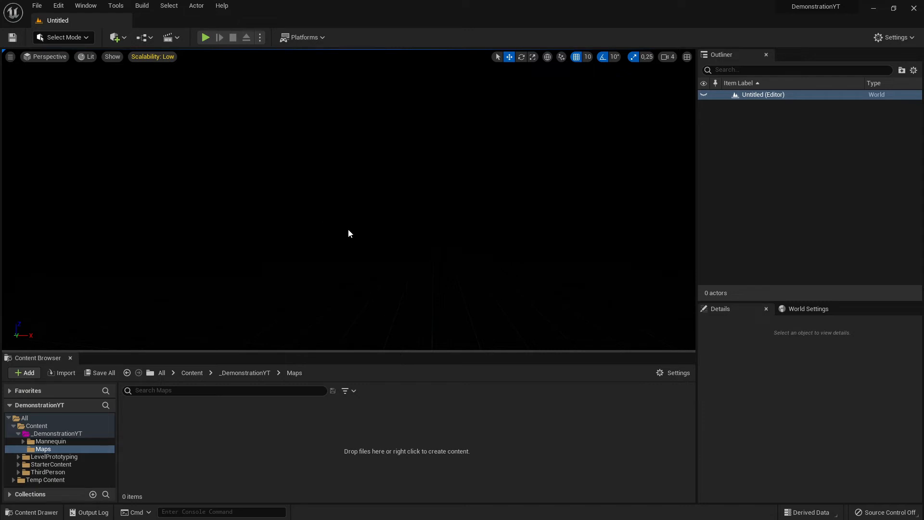
click(39, 6)
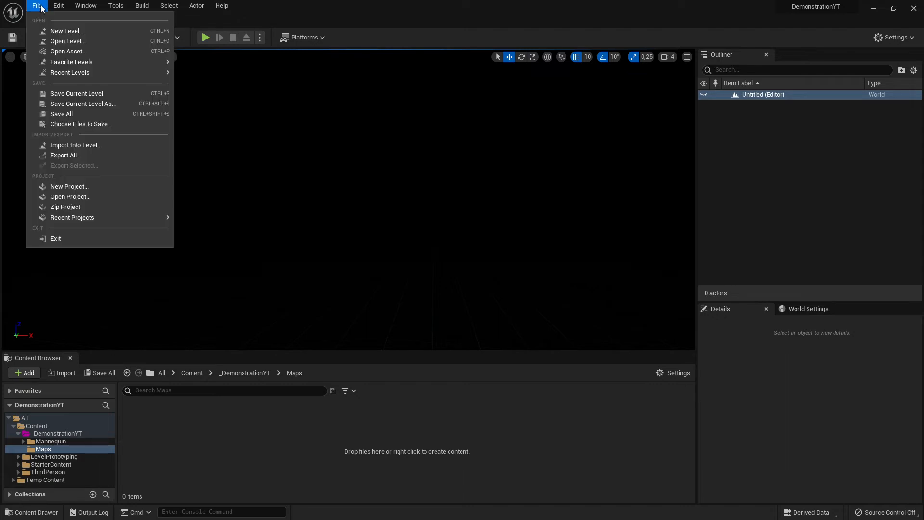
click(60, 30)
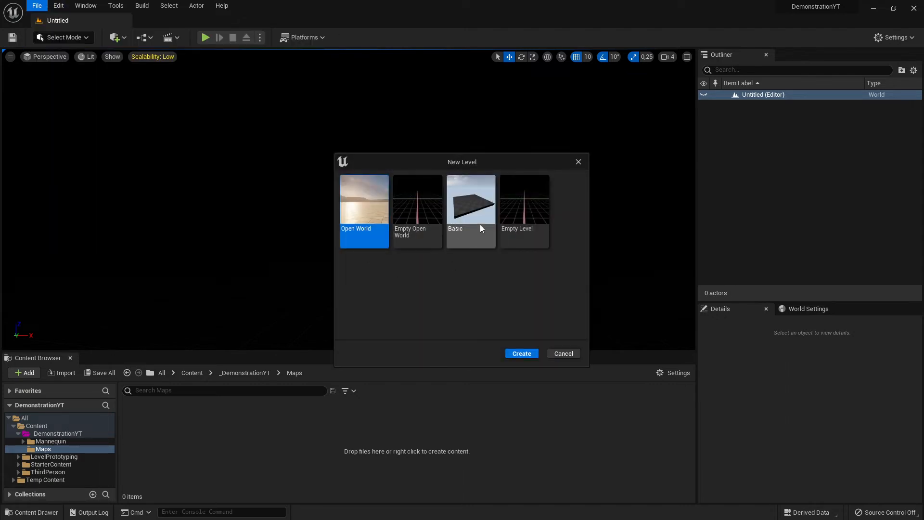
click(474, 208)
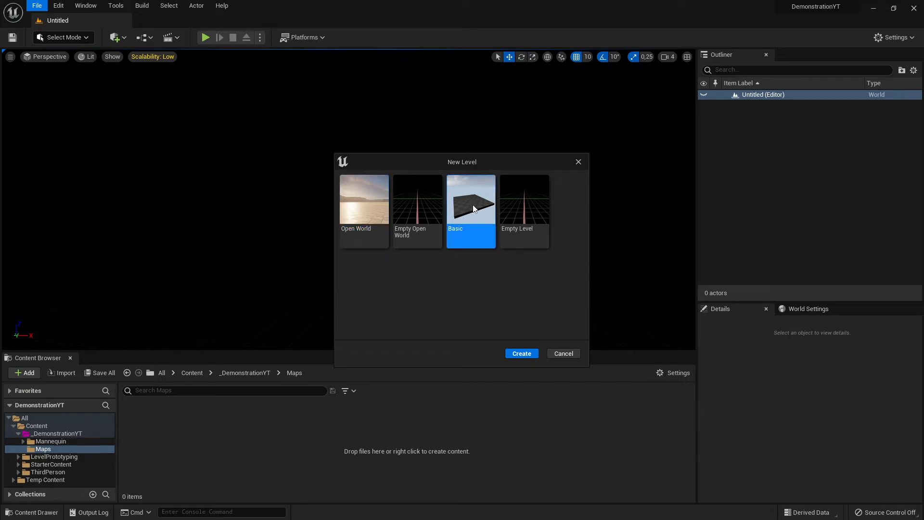
click(524, 354)
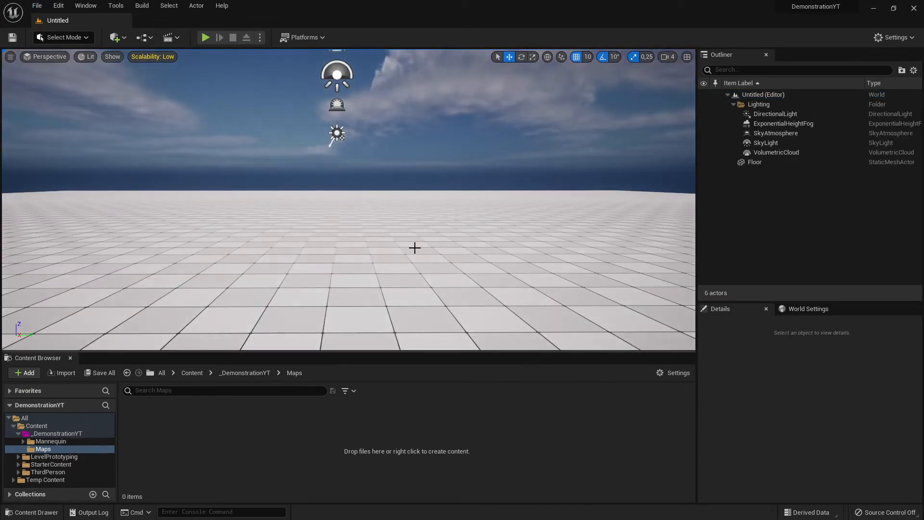
- Look around the new level's sky and floor, select the Floor actor, and check the contents of the Lighting folder
right_drag(419, 239, 356, 225)
click(431, 235)
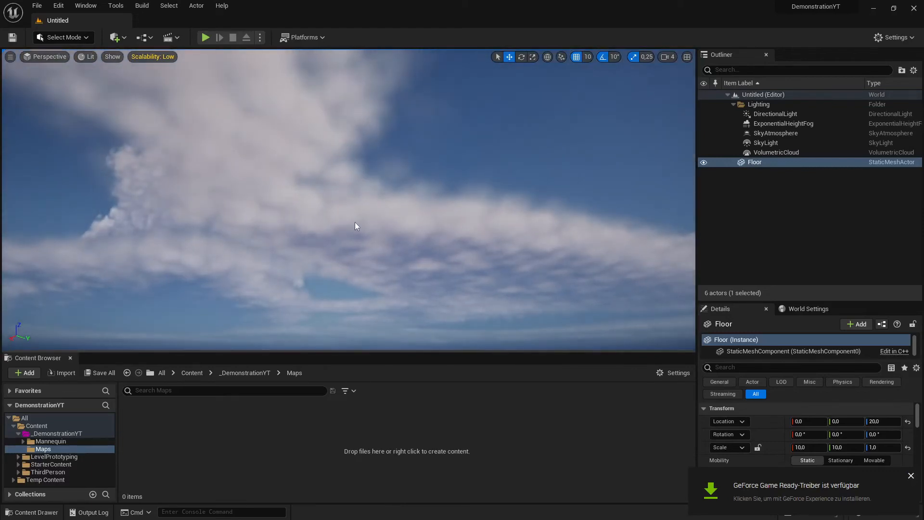
click(734, 104)
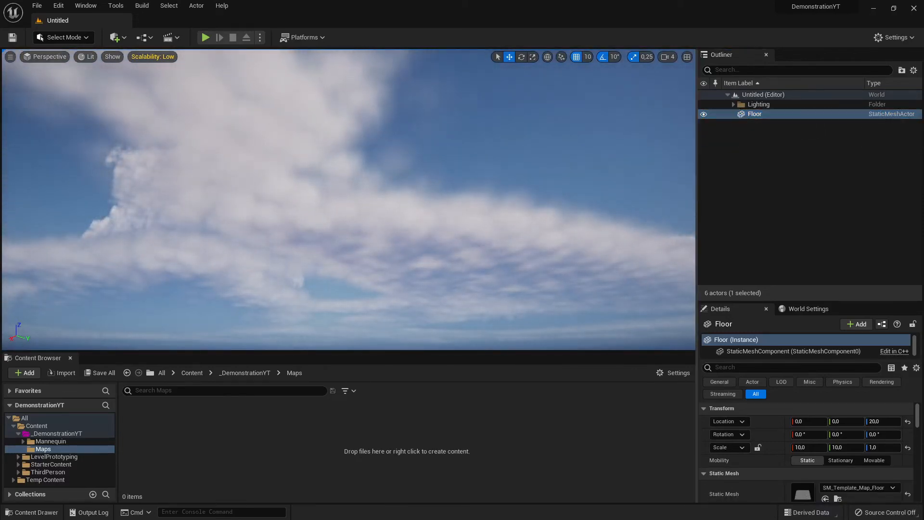
right_drag(395, 203, 351, 149)
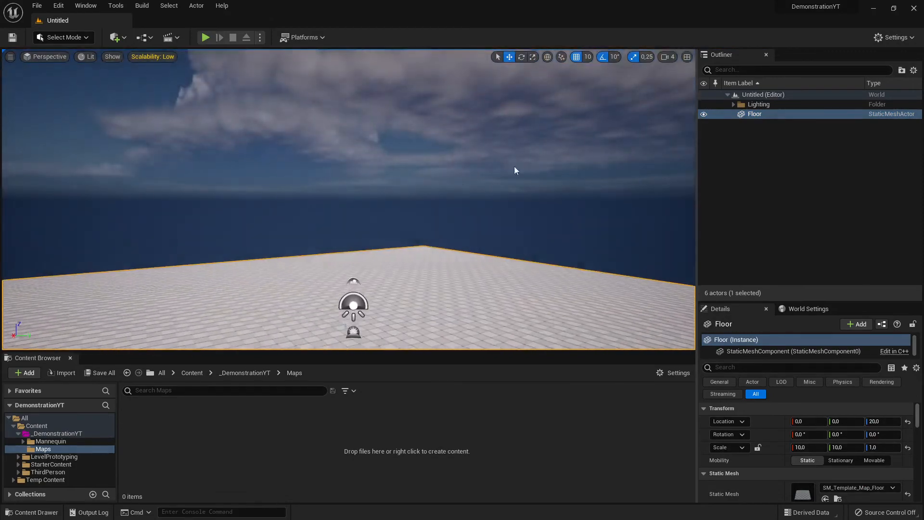
click(733, 104)
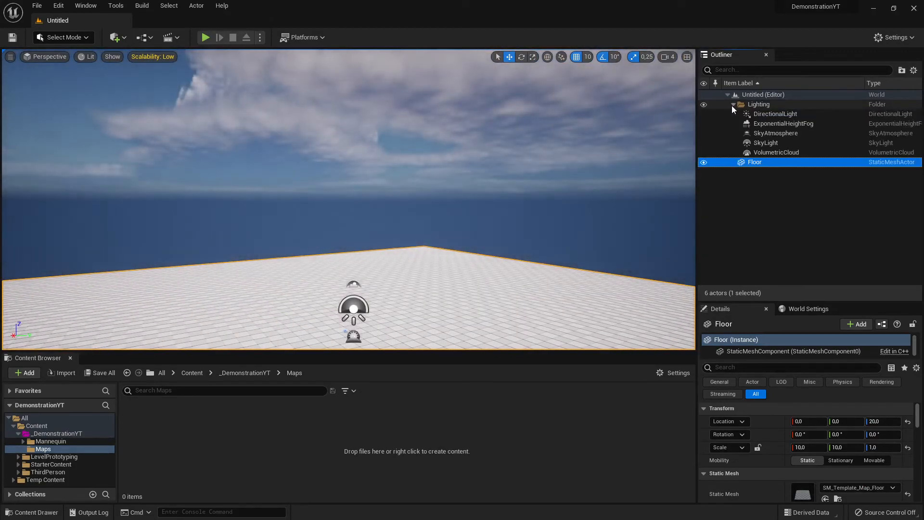
right_drag(523, 209, 521, 269)
- Inspect the DirectionalLight, ExponentialHeightFog, SkyAtmosphere, SkyLight and VolumetricCloud actors one by one, ending on the Lighting folder itself
click(773, 115)
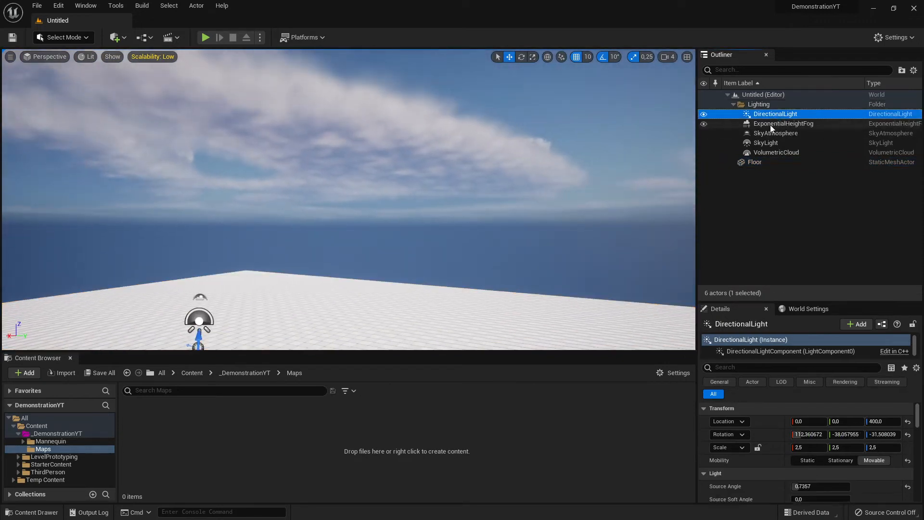
click(770, 125)
click(768, 134)
click(767, 144)
click(769, 152)
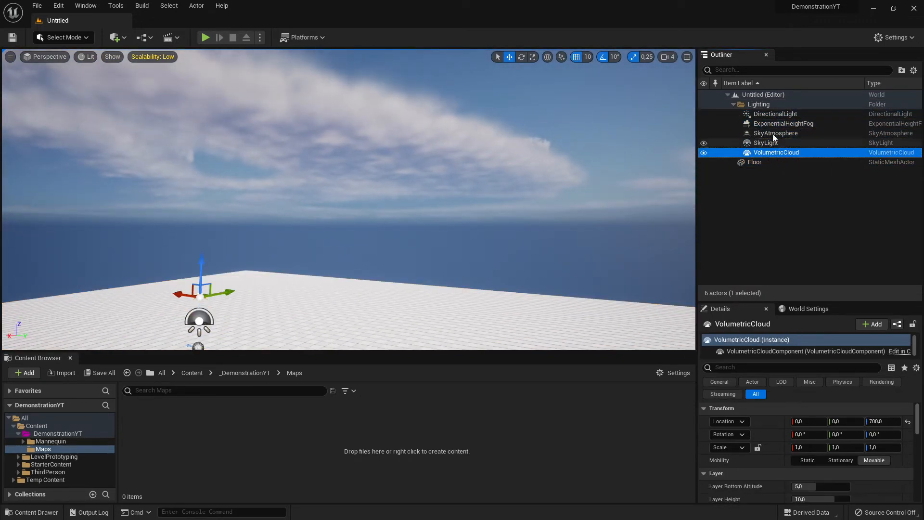
click(764, 106)
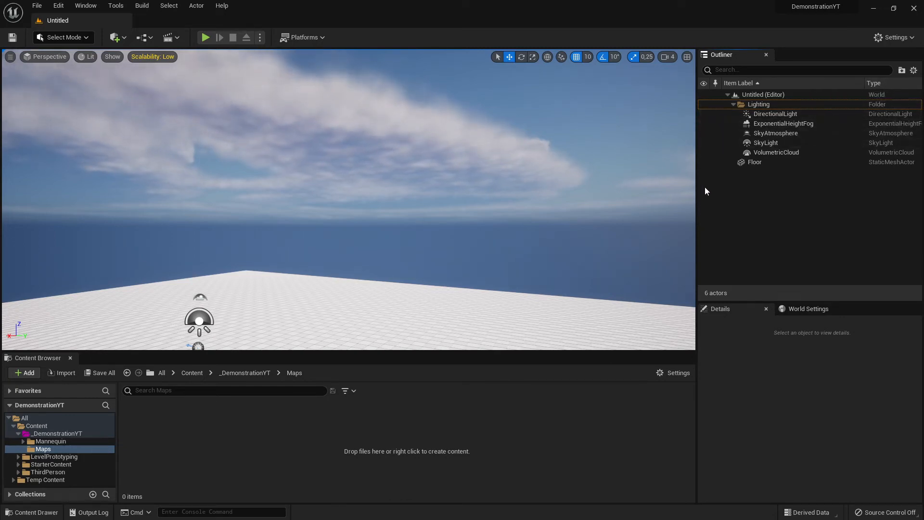
- Hide all five actors in the Lighting folder, view the floor without them, and check the Outliner's display options
drag(704, 113, 703, 147)
click(704, 152)
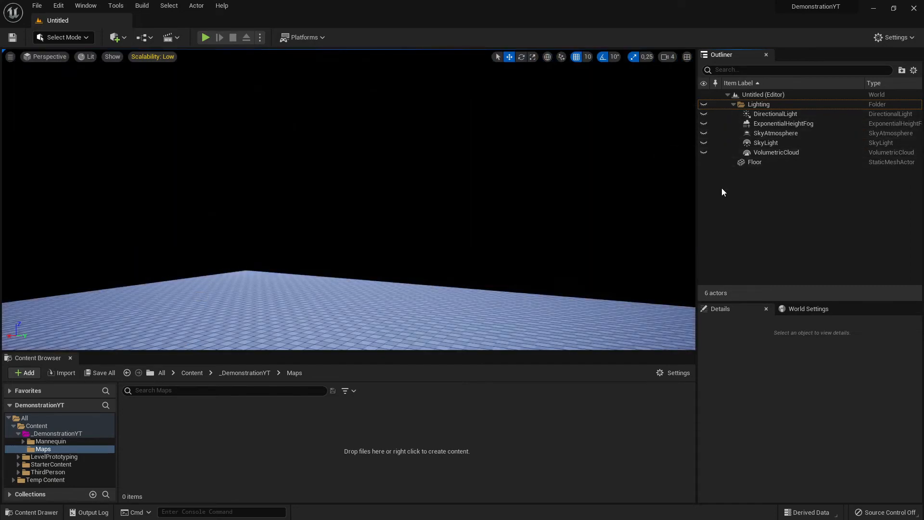
mouse_move(488, 185)
right_down()
mouse_move(460, 176)
mouse_move(510, 198)
mouse_move(488, 185)
right_up()
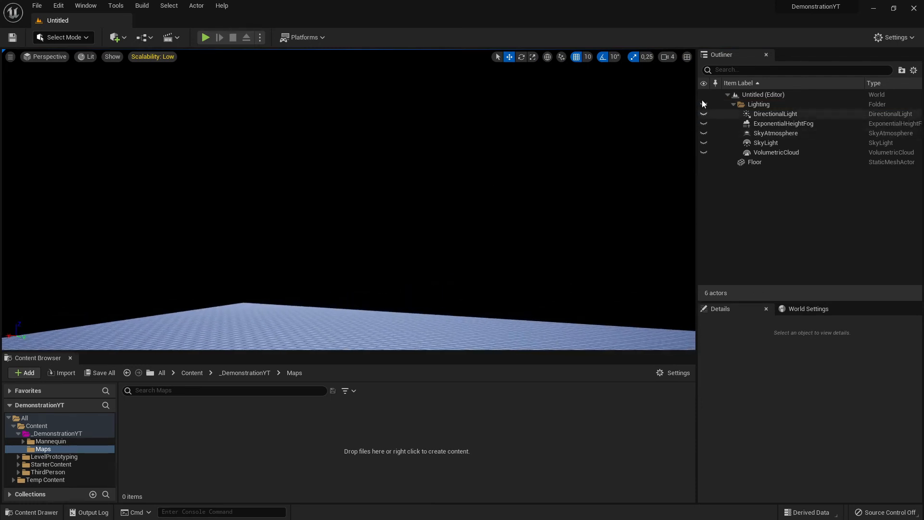
click(913, 70)
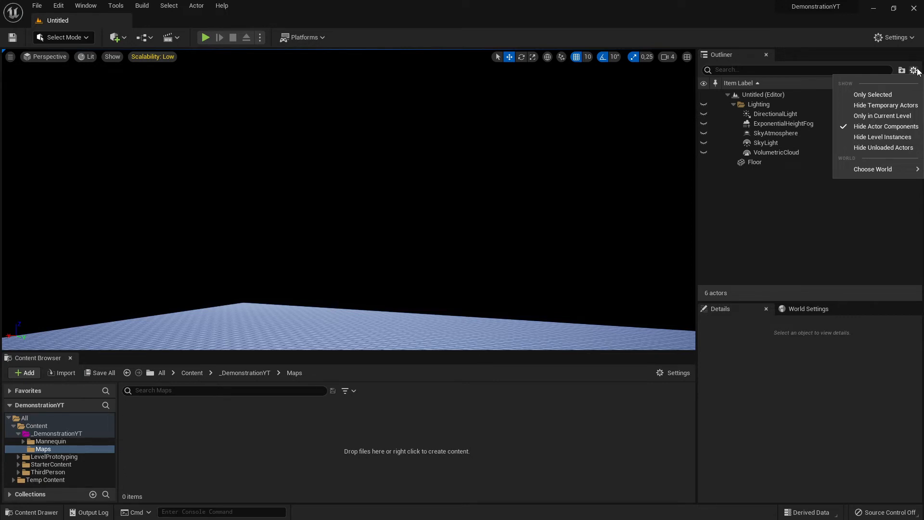
click(916, 71)
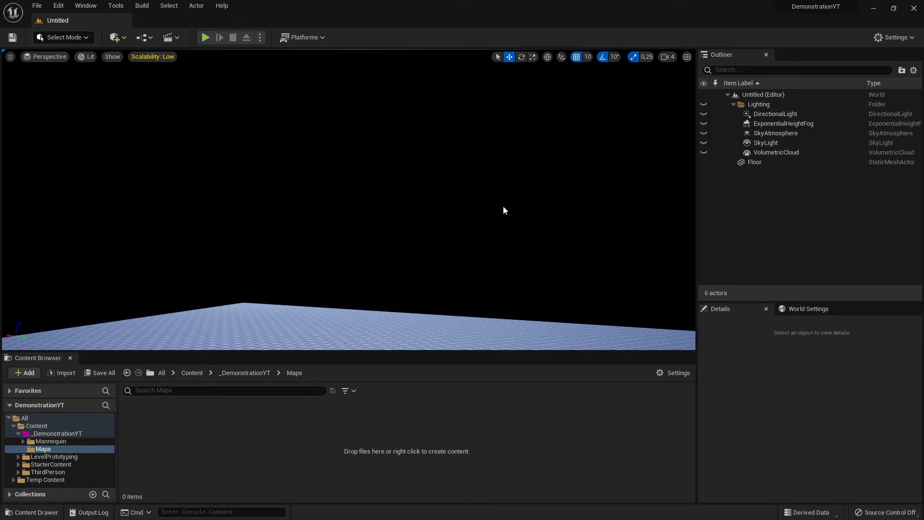
right_drag(503, 206, 582, 178)
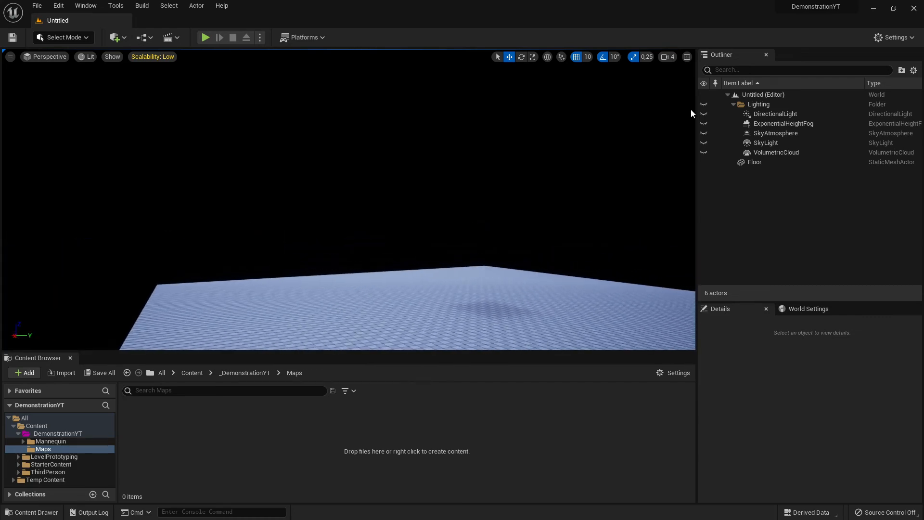
- Make the whole Lighting folder visible again and look over the lit level with slightly more viewport room
click(704, 104)
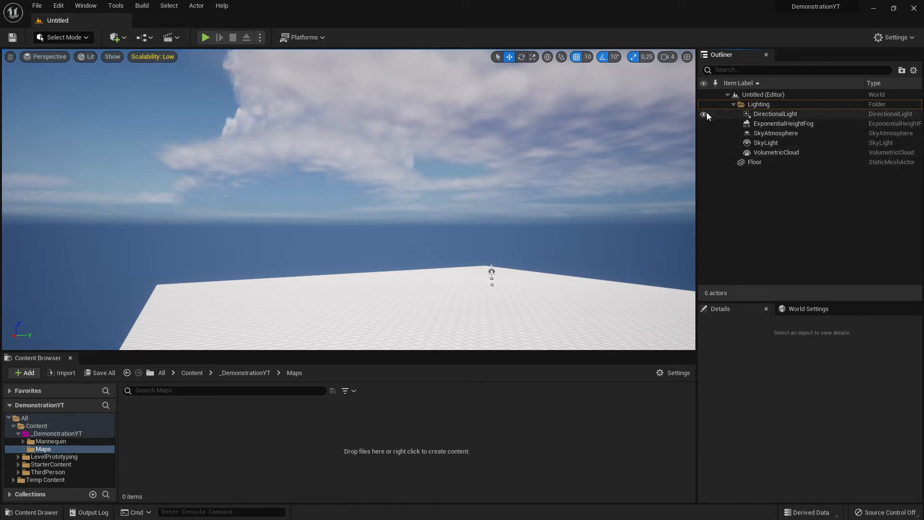
right_drag(643, 108, 534, 141)
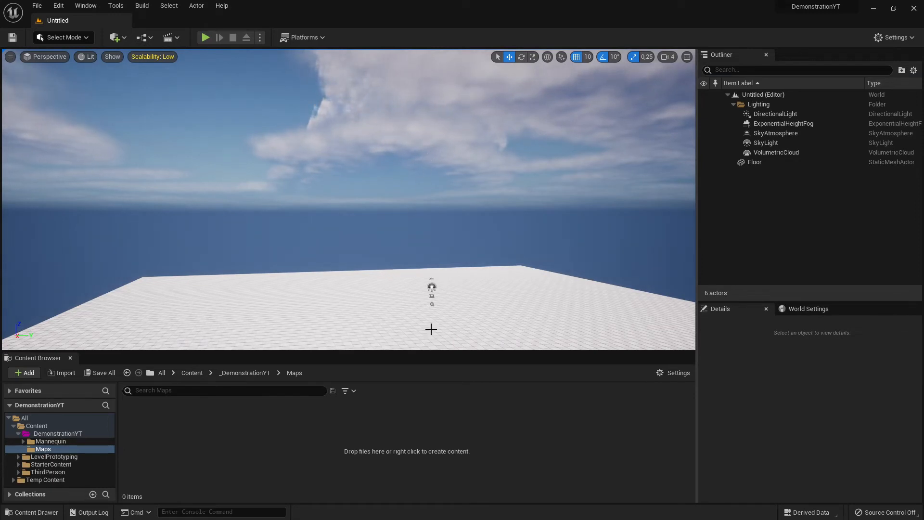
mouse_move(421, 352)
mouse_down()
mouse_move(421, 380)
mouse_move(425, 358)
mouse_up()
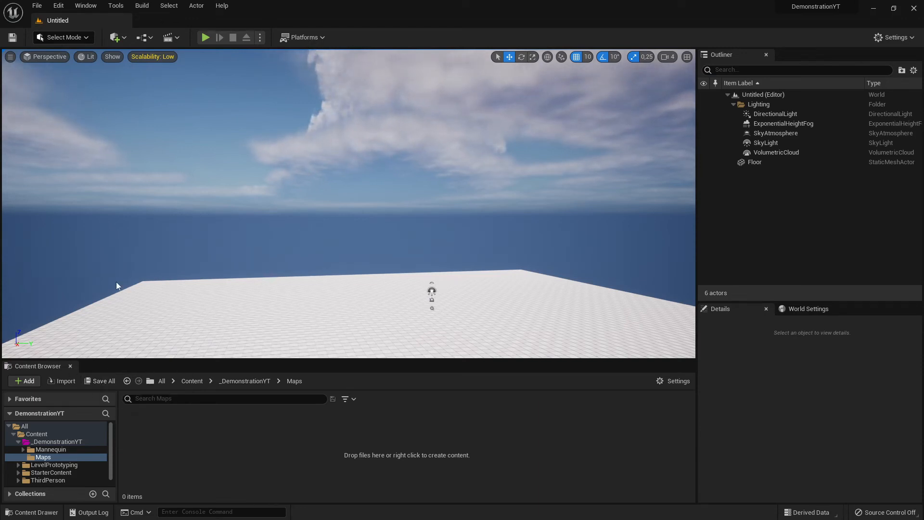
- Save the current level as Map_Level1 in the Maps folder of _DemonstrationYT
click(37, 7)
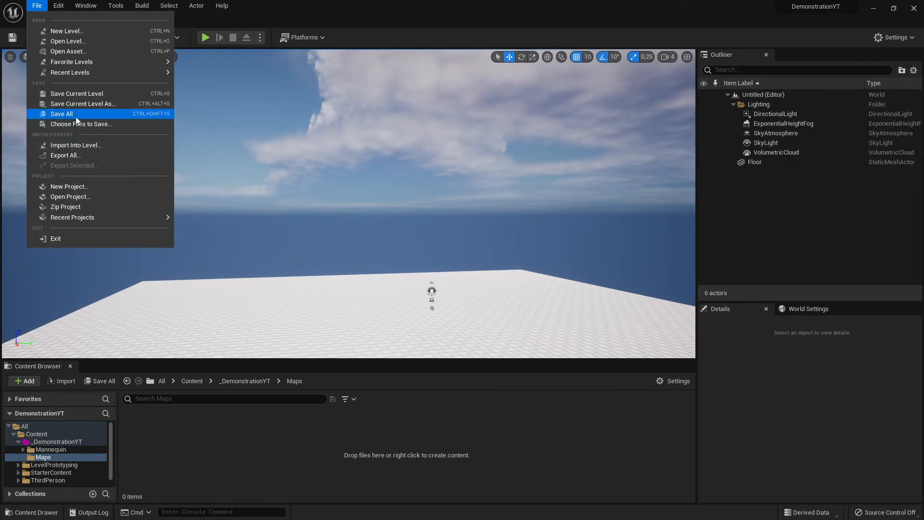
click(254, 450)
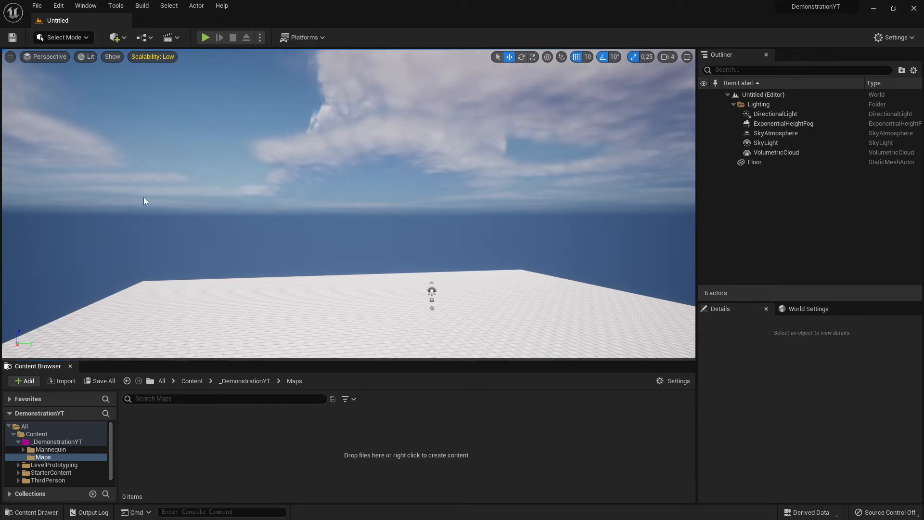
click(38, 7)
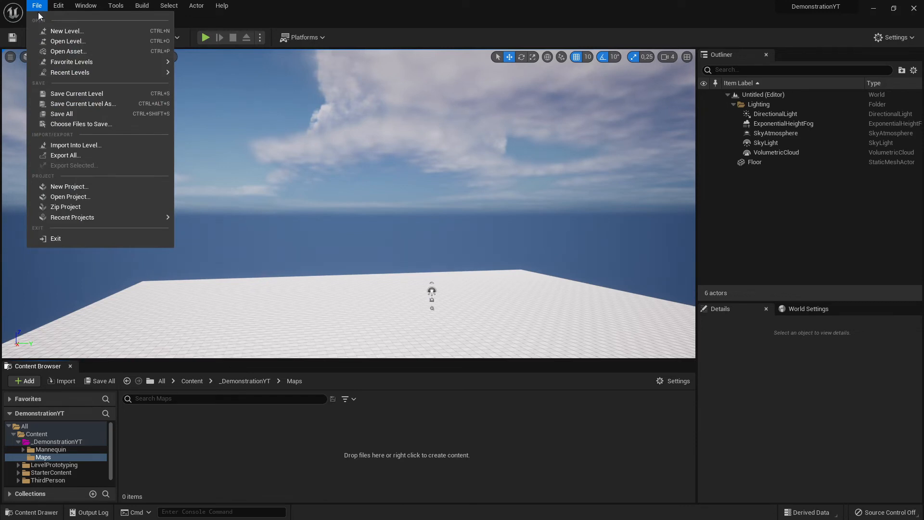
click(100, 103)
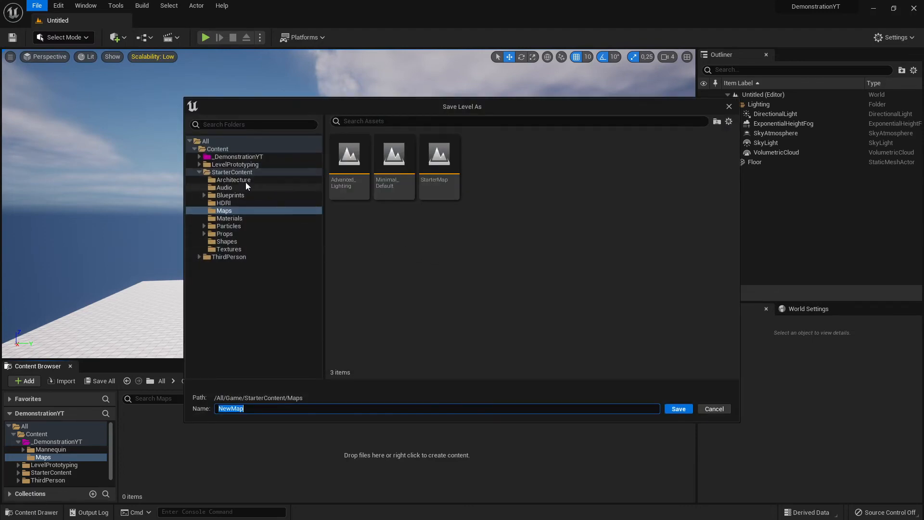
click(239, 157)
click(200, 157)
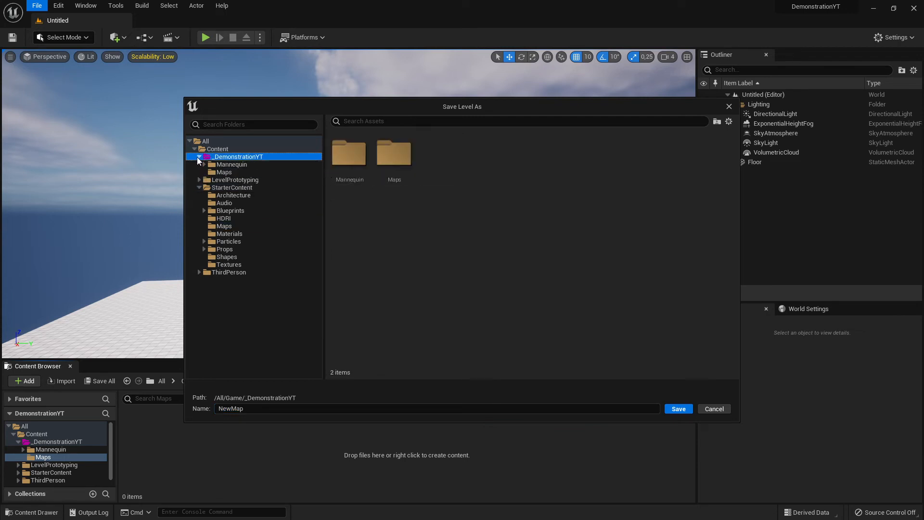
click(223, 172)
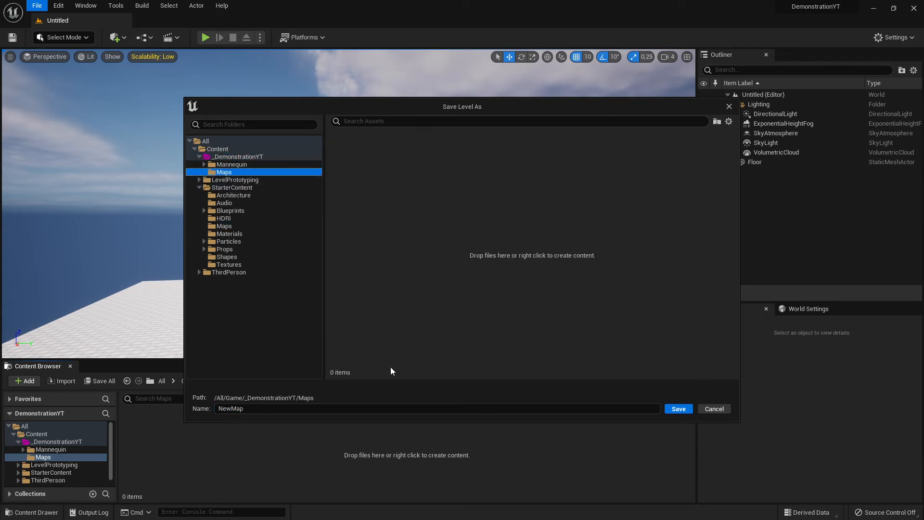
click(409, 408)
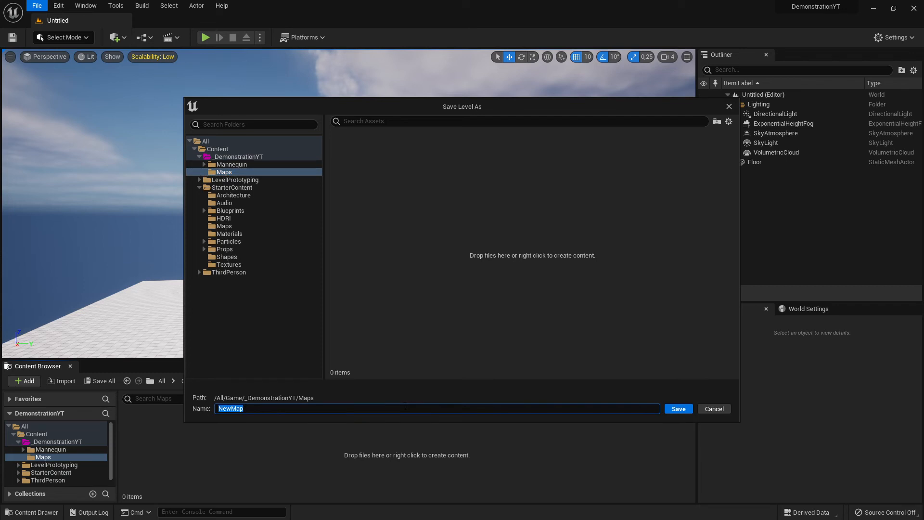
key(BackSpace)
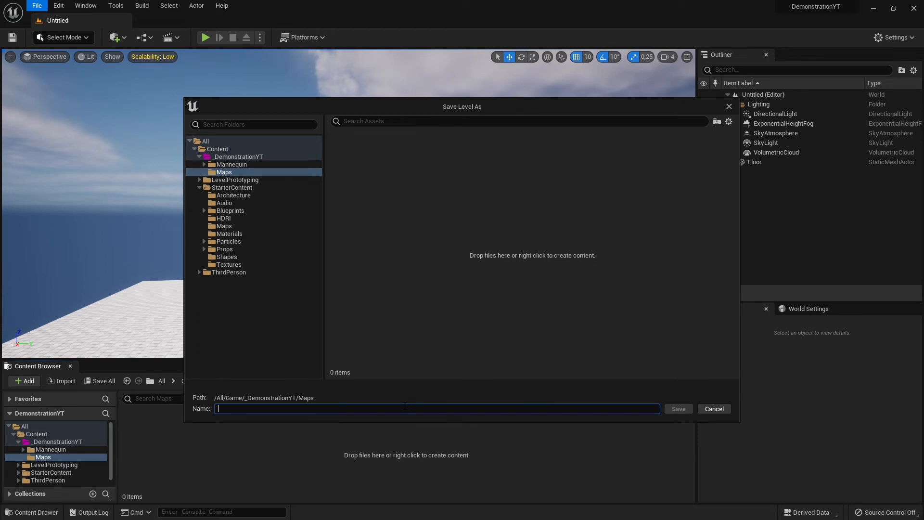
text(Map)
text(_Level1)
click(673, 409)
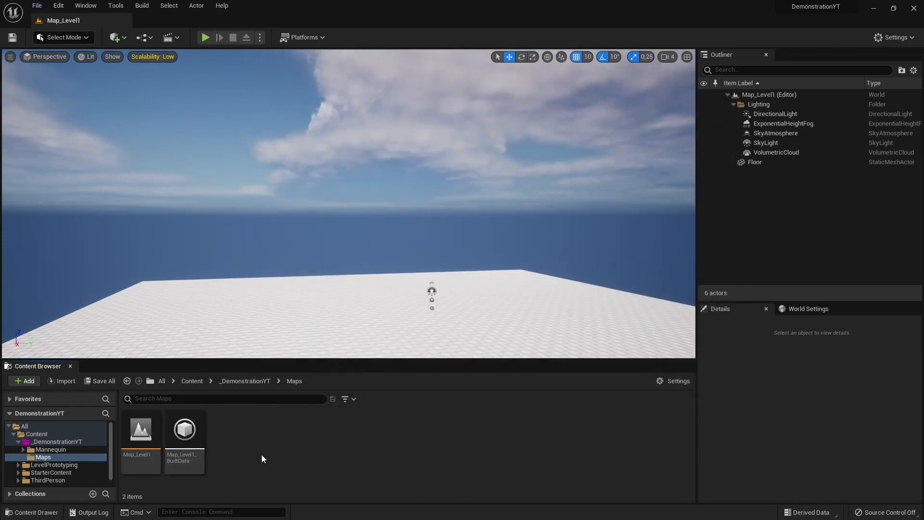
- Examine the Map_Level1 asset with more room in the Content Browser, plus the Temp Content folder, the browser's view options and the Content folder tree
drag(309, 359, 313, 325)
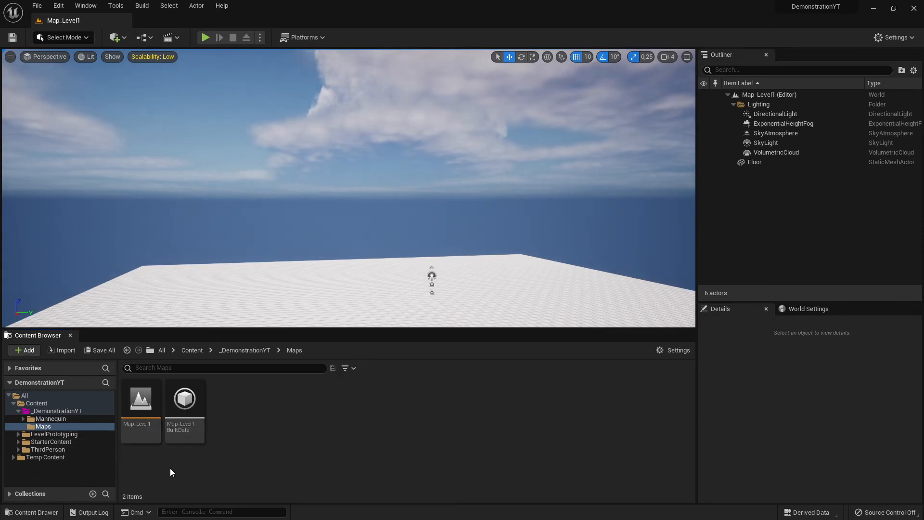
click(129, 415)
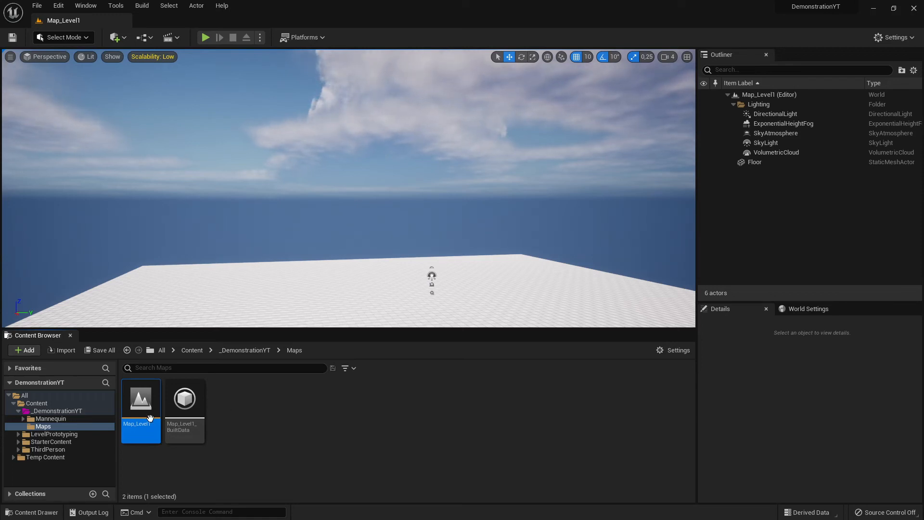
click(16, 404)
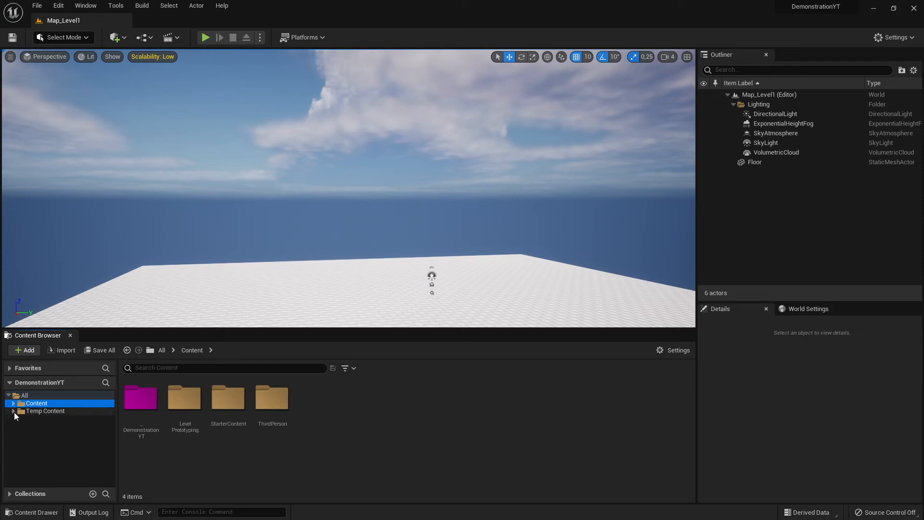
click(14, 412)
click(676, 350)
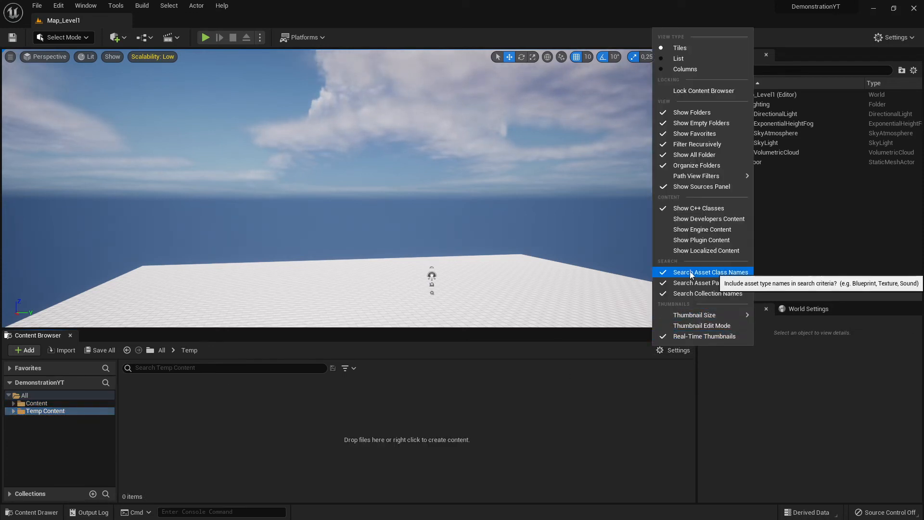
click(612, 453)
click(58, 403)
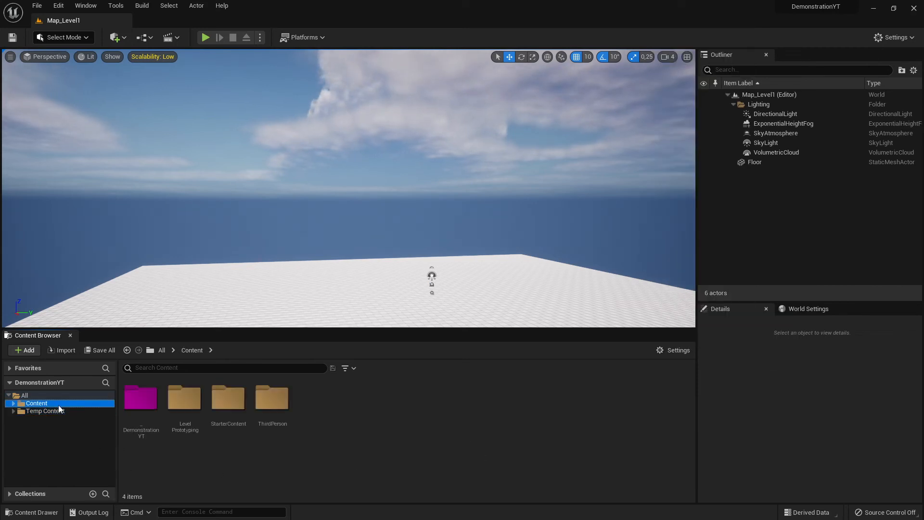
click(13, 403)
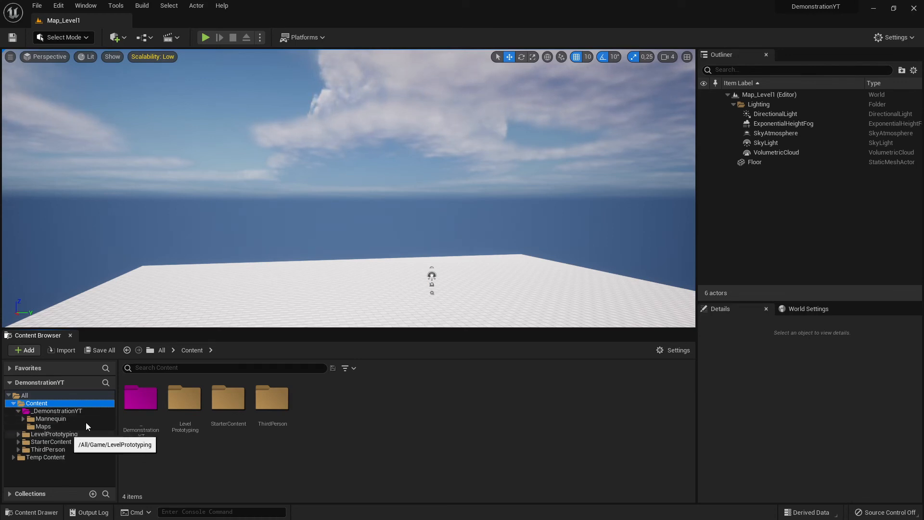
- Examine the LevelPrototyping, StarterContent, _DemonstrationYT and ThirdPerson folders, including ThirdPerson's Maps subfolder, with more viewport room
drag(328, 330, 338, 346)
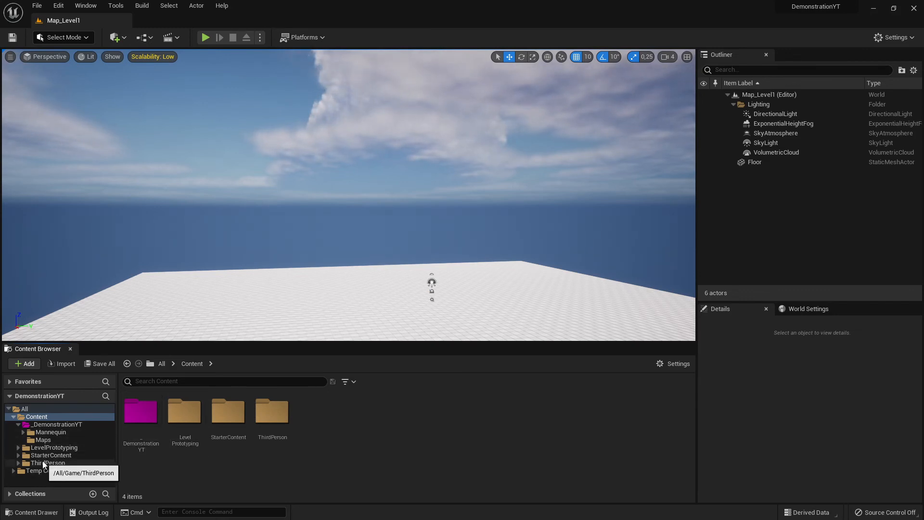
click(68, 447)
click(68, 455)
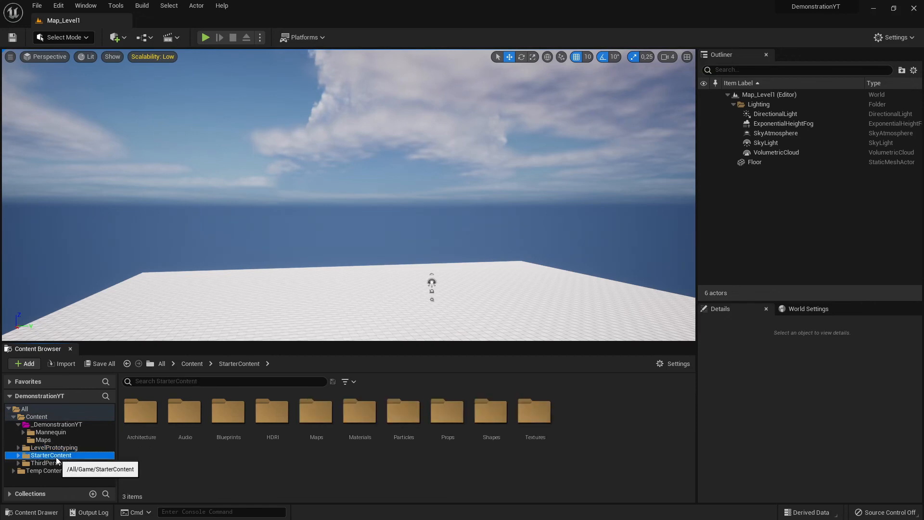
click(59, 464)
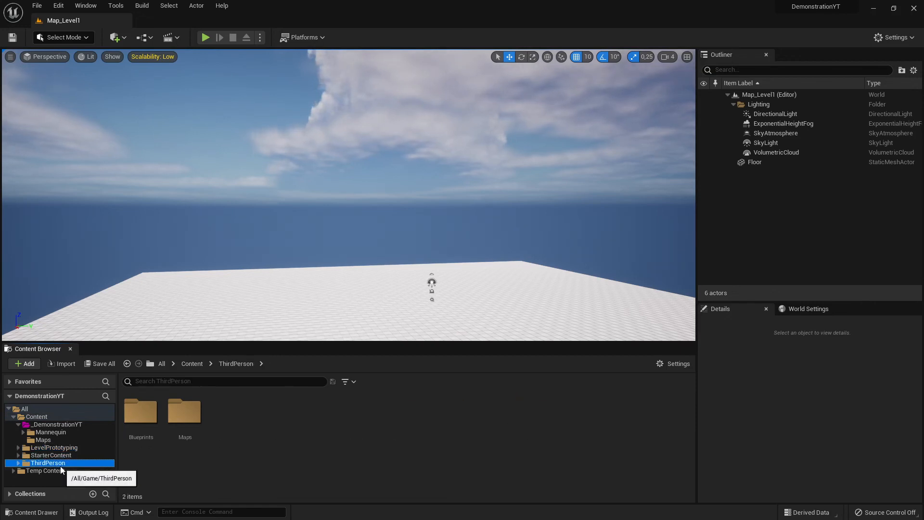
click(56, 424)
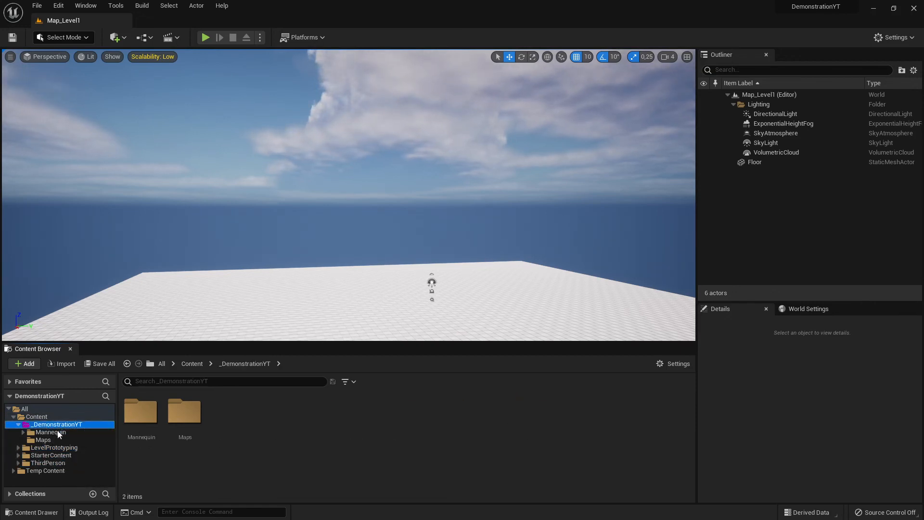
click(47, 464)
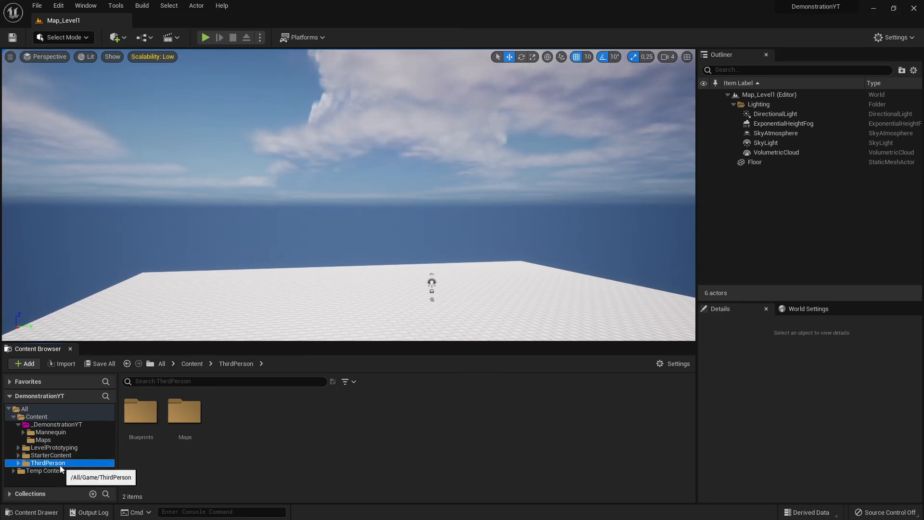
double_click(185, 413)
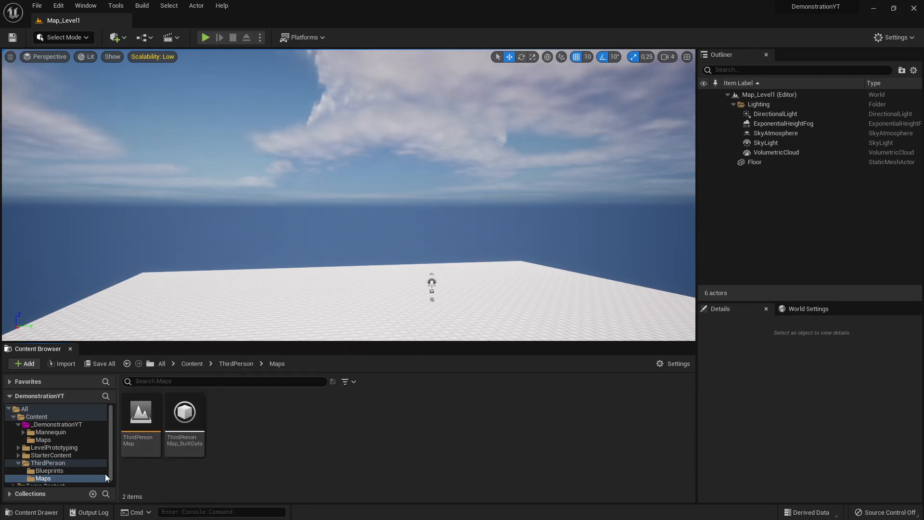
click(70, 463)
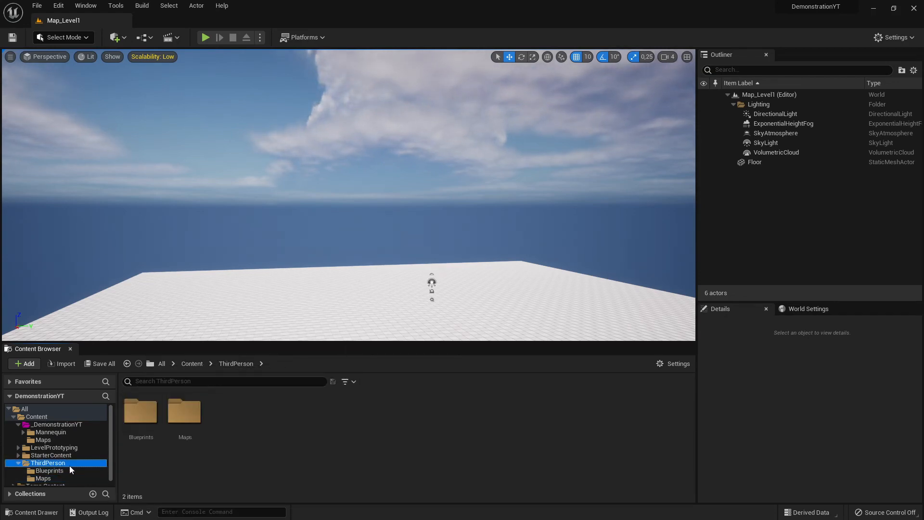
- Show the Content folder and collapse the _DemonstrationYT and ThirdPerson subfolders in its tree
click(35, 417)
click(14, 417)
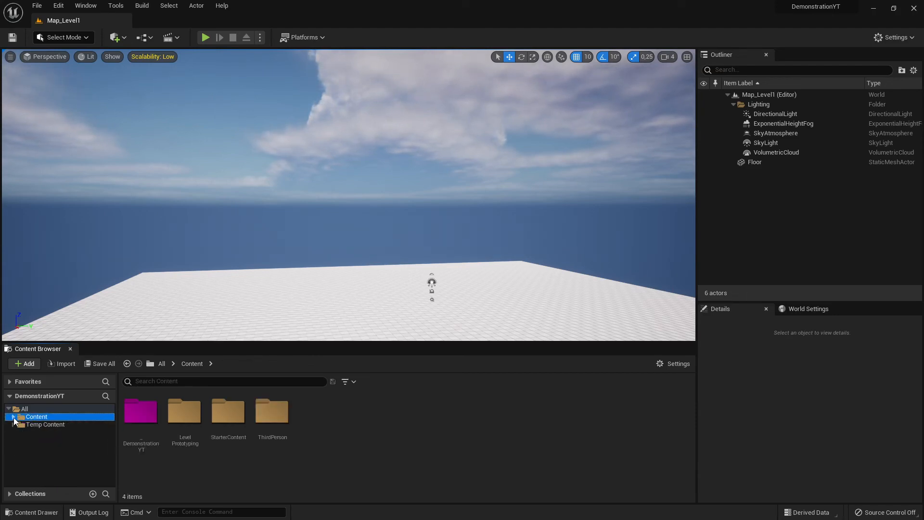
click(14, 417)
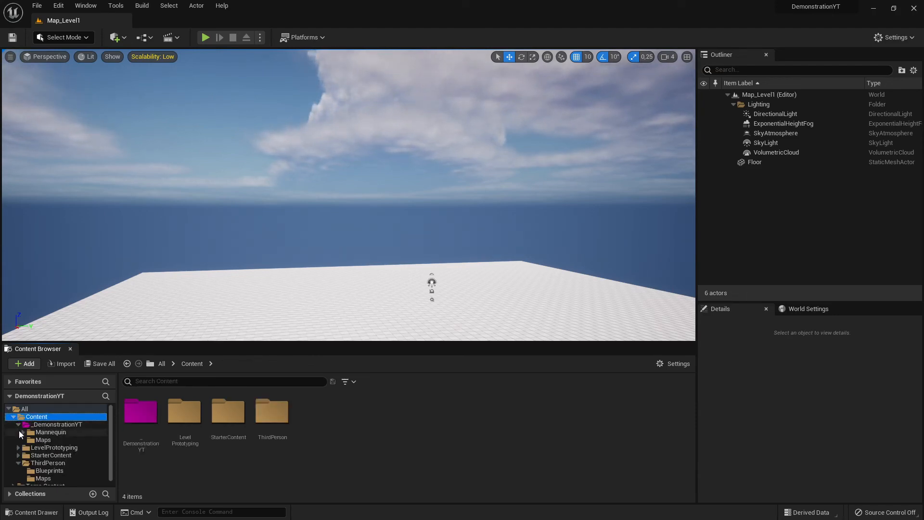
click(18, 447)
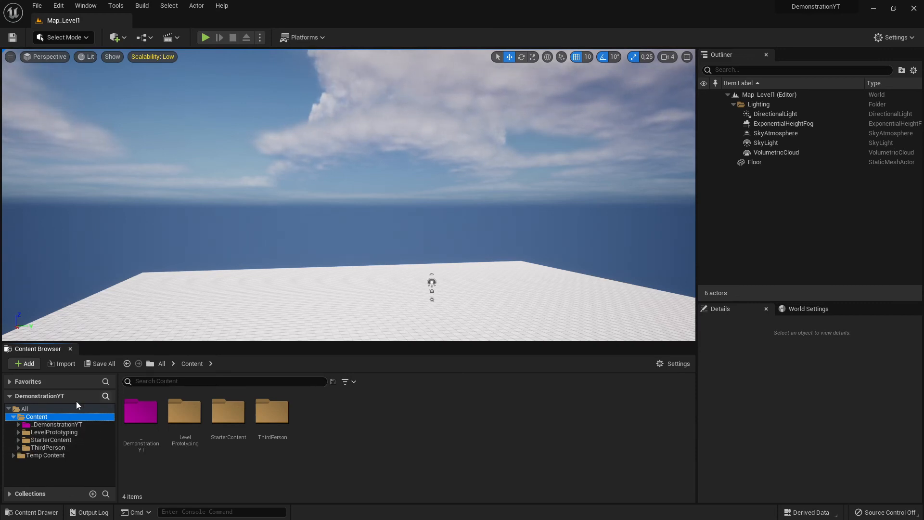
- Search all content for "Map", open the ThirdPersonMap level and tilt the view up over its arena
click(26, 408)
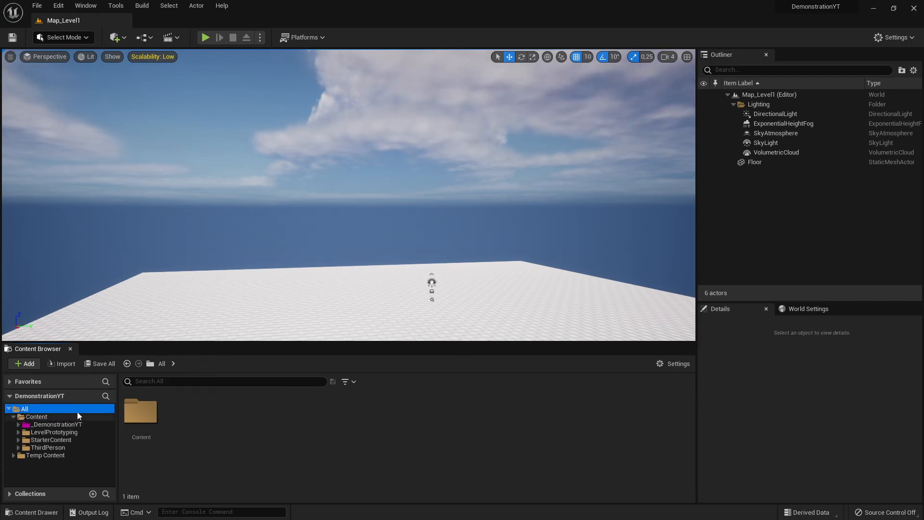
click(185, 381)
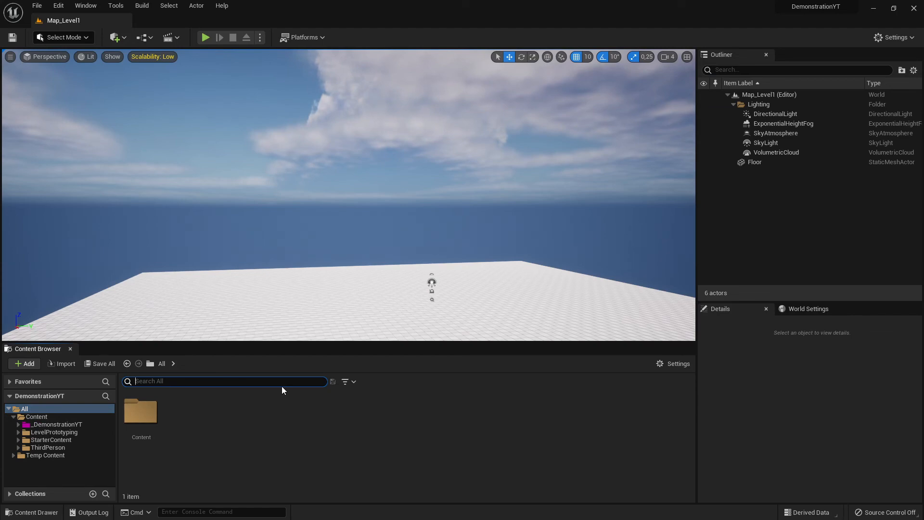
text(Map)
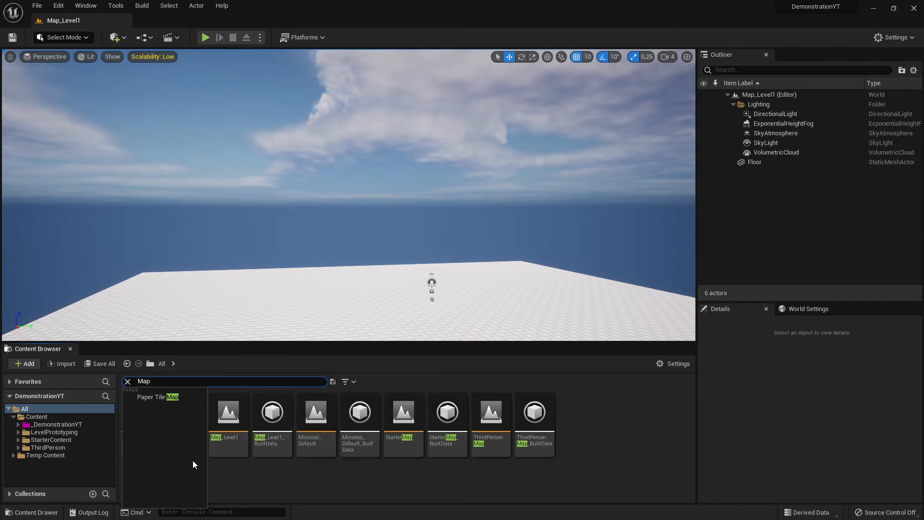
double_click(492, 418)
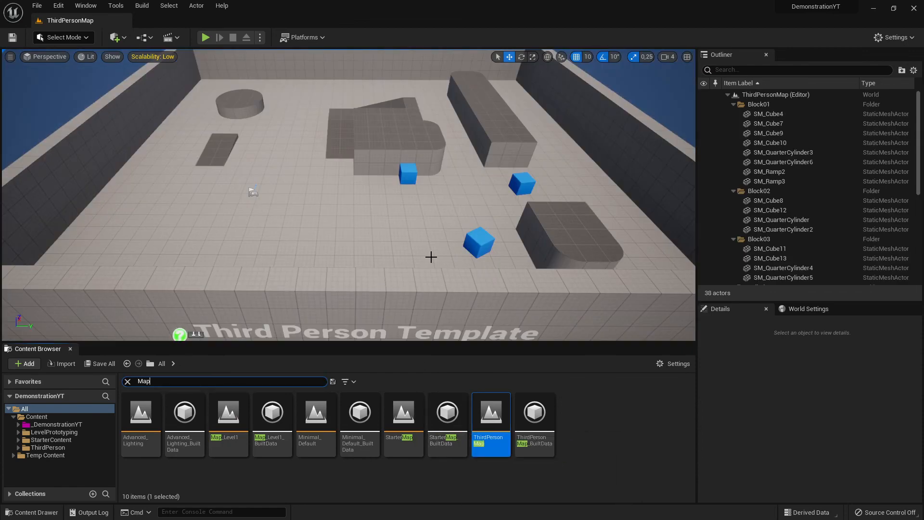
right_drag(431, 258, 437, 208)
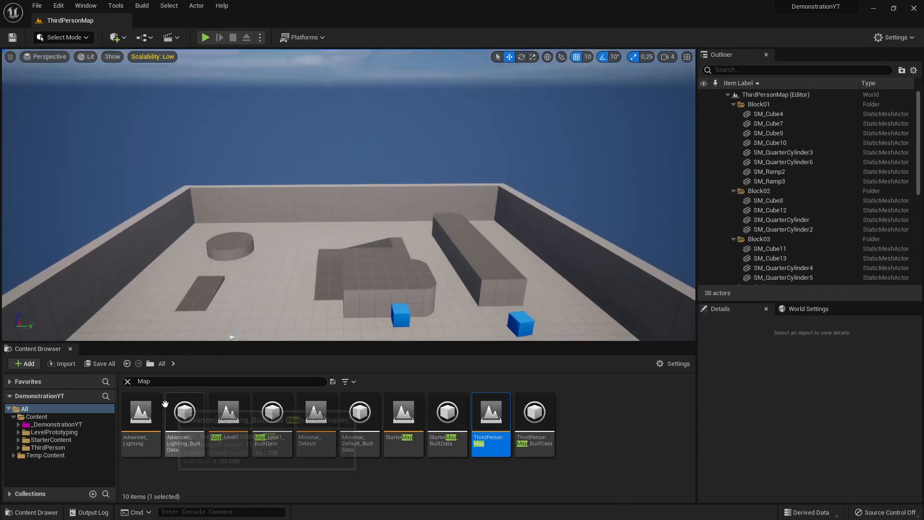
- Check the "Map" search within the expanded _DemonstrationYT folder and its Maps subfolder
click(160, 383)
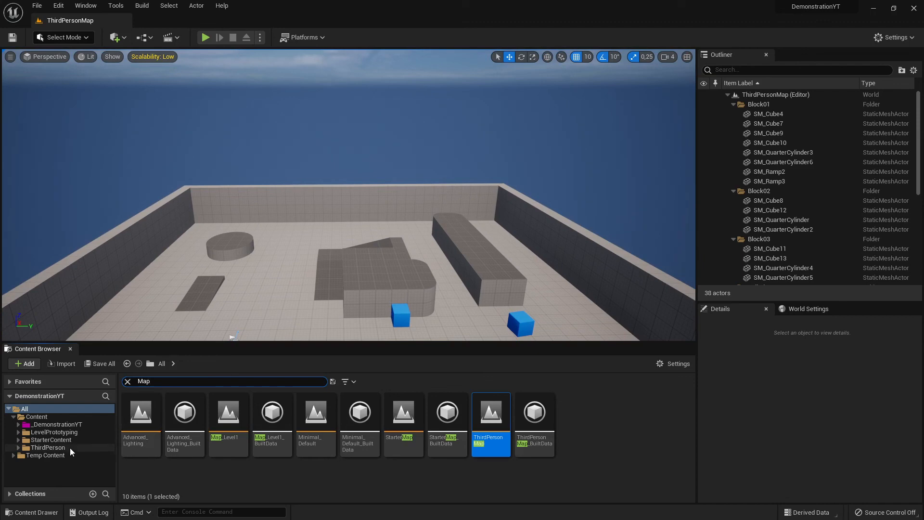
drag(153, 382, 116, 381)
click(48, 425)
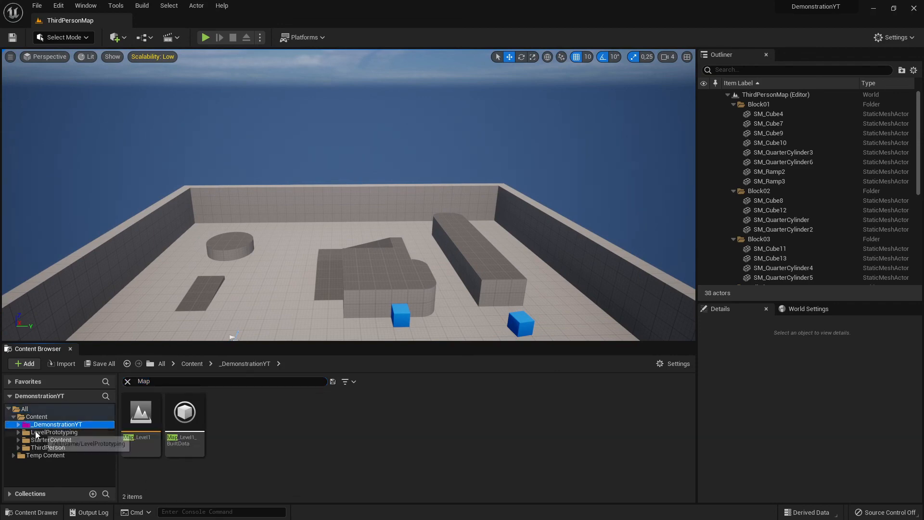
click(19, 424)
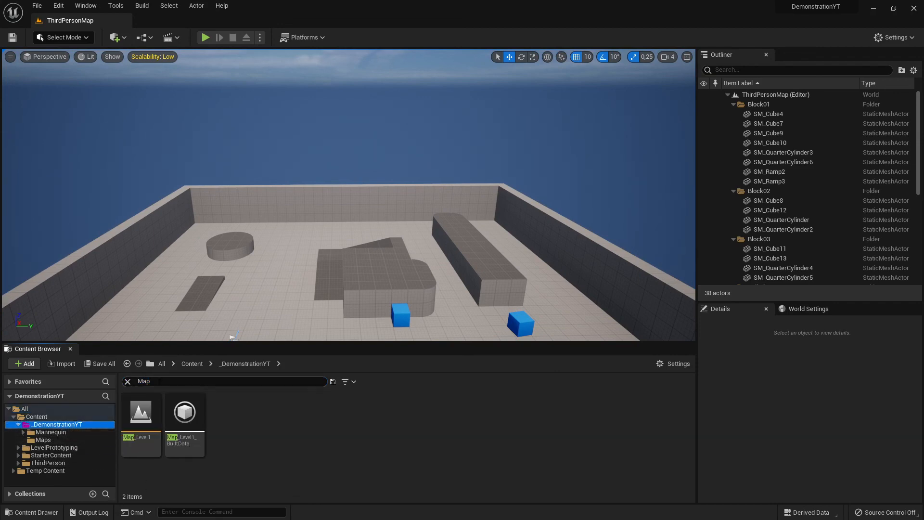
click(164, 381)
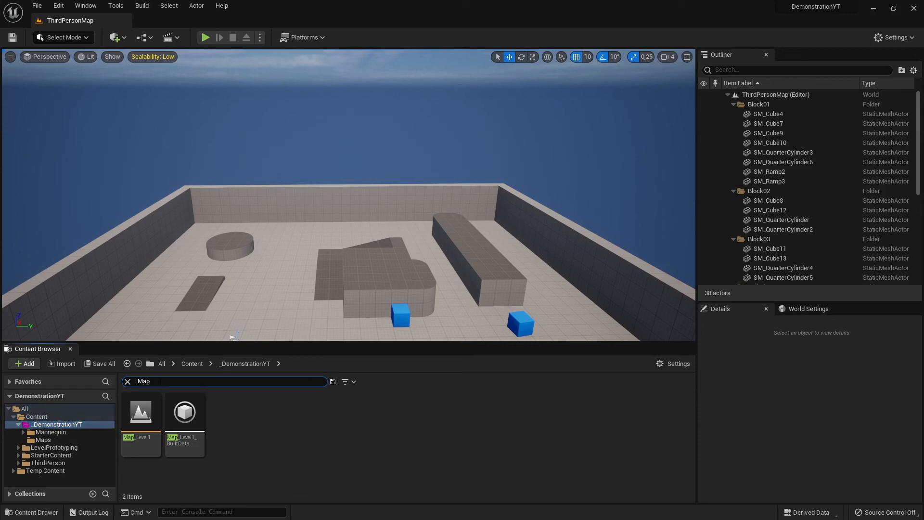
click(42, 439)
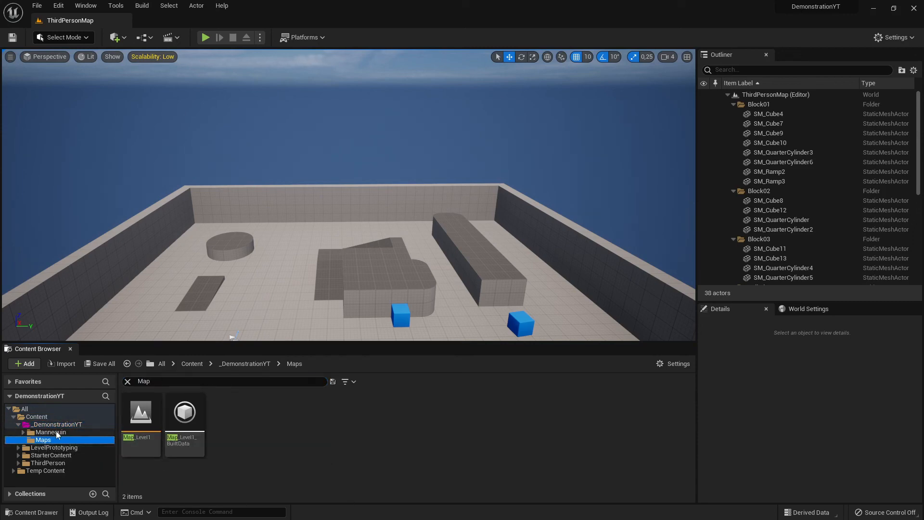
click(56, 424)
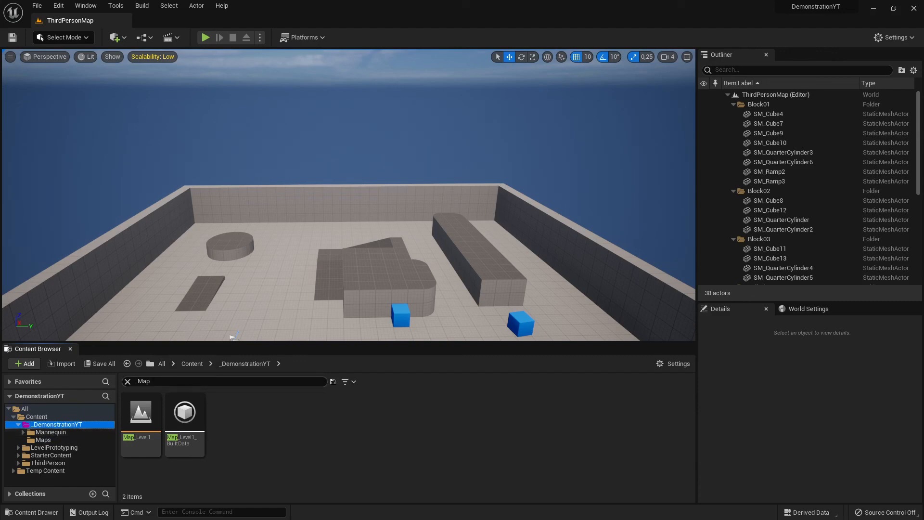
- Replace the search with "asdsadasd" and check the Maps, ThirdPerson, Mannequin and _DemonstrationYT folders under that filter
key(BackSpace)
key(BackSpace)
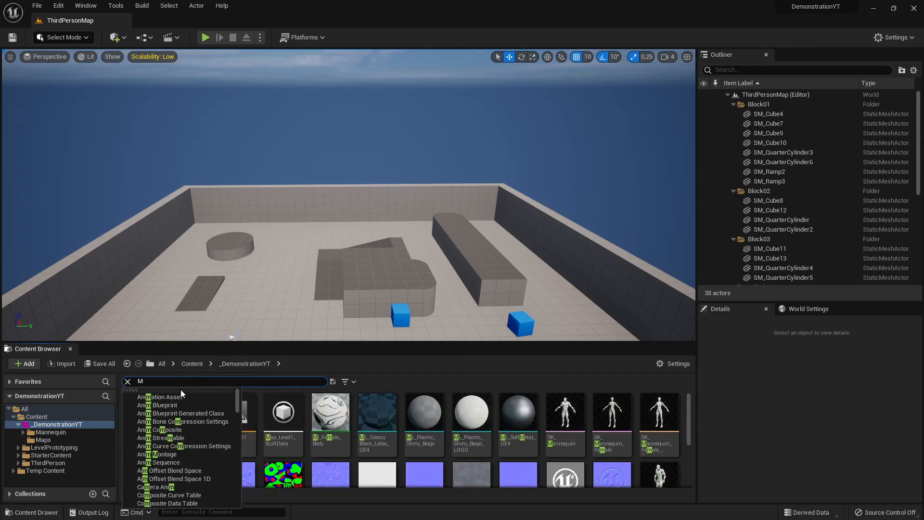
key(BackSpace)
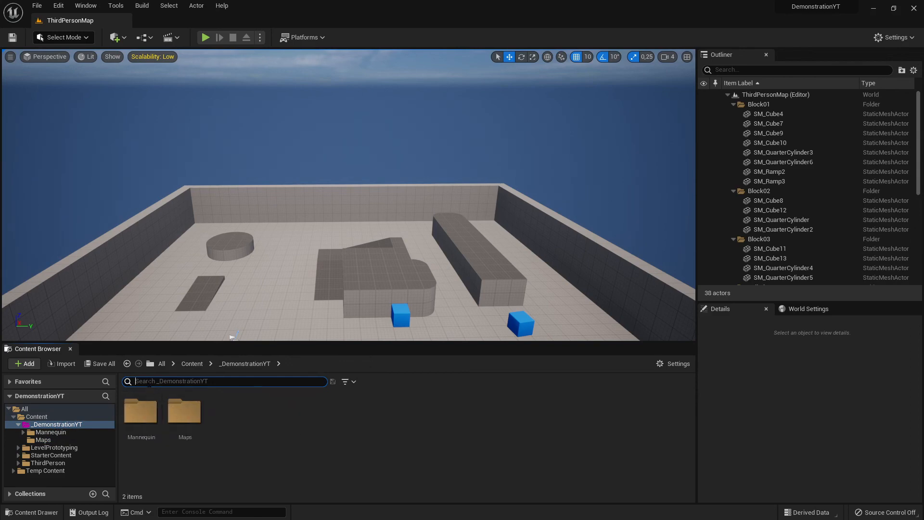
text(asdsadasd)
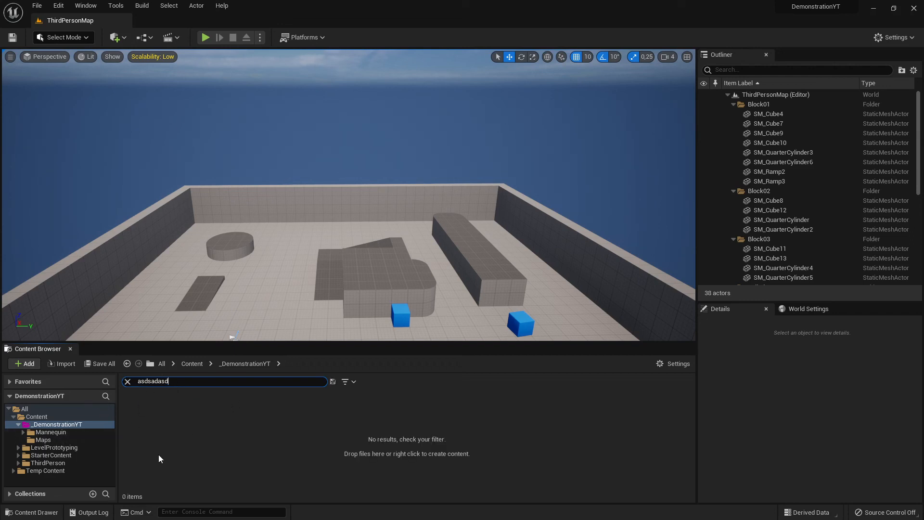
click(42, 440)
click(42, 462)
click(48, 431)
click(75, 424)
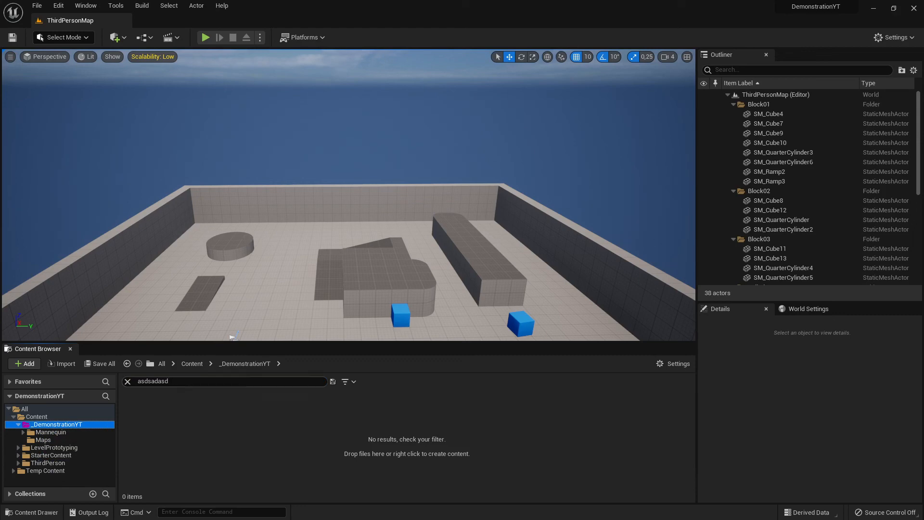
- Clear the Content Browser search and show the Maps folder of _DemonstrationYT
click(168, 381)
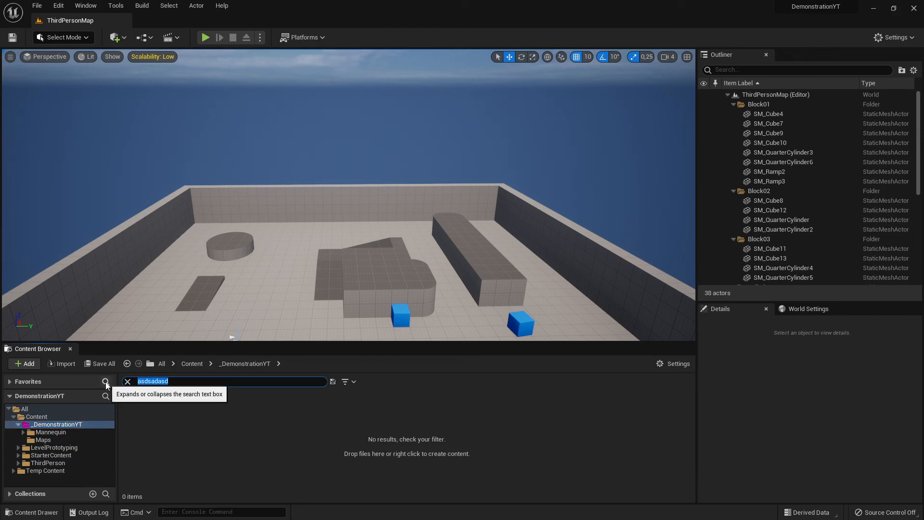
key(BackSpace)
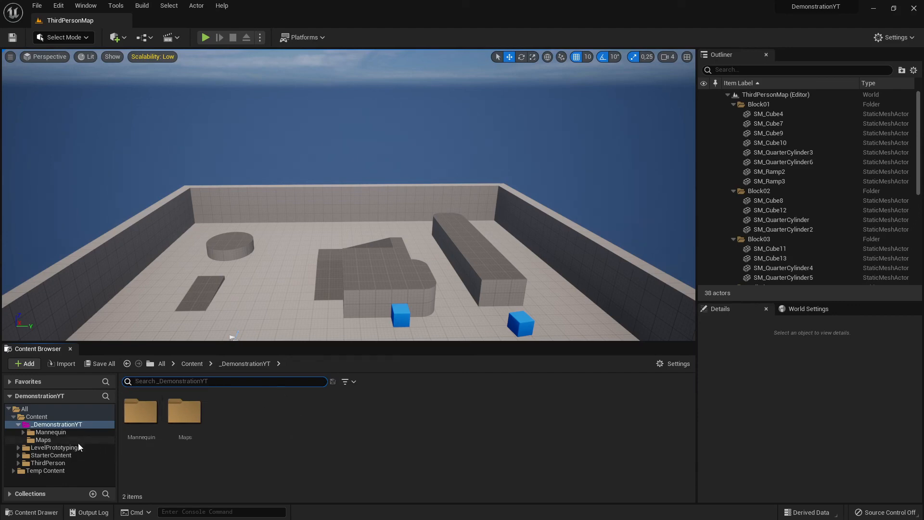
click(65, 425)
click(59, 440)
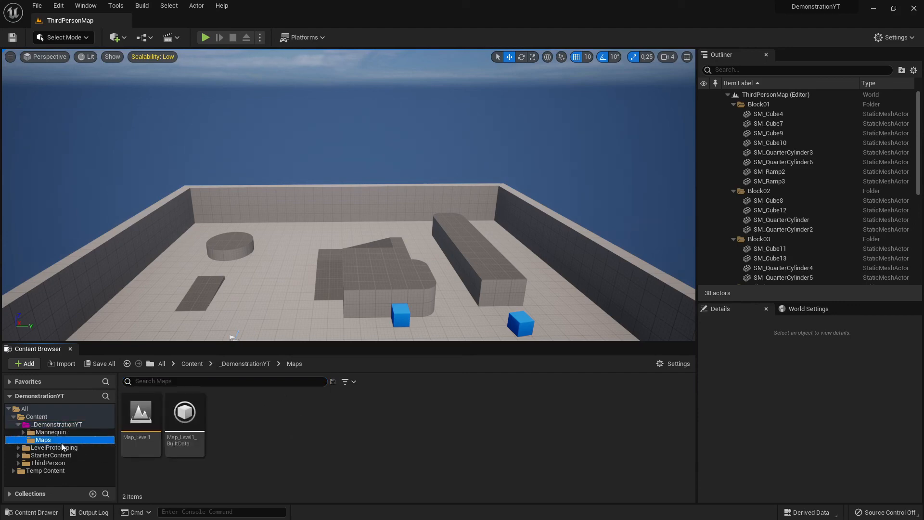